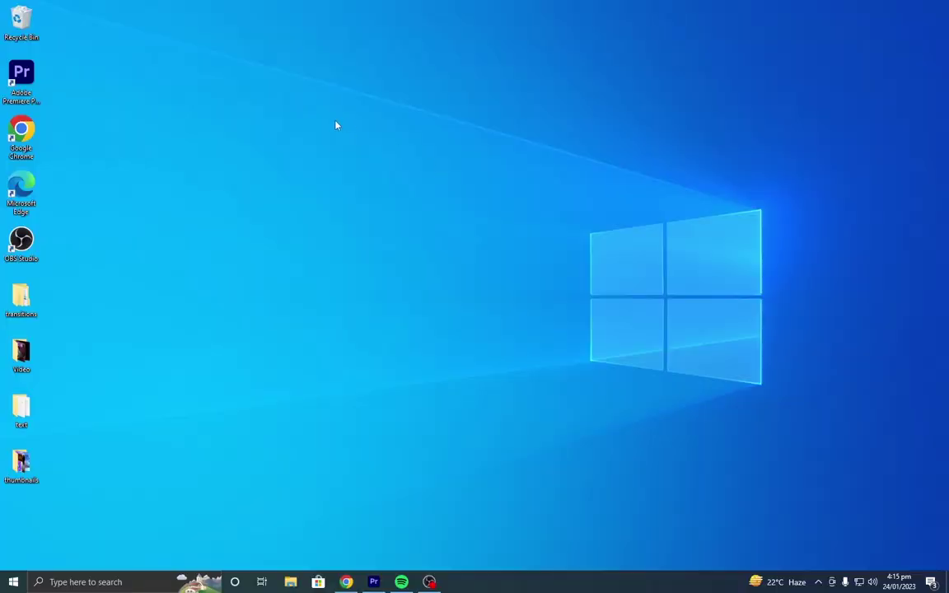
- Hide all icons on the desktop
{"action": "right_click", "coordinate": [336, 125]}
{"action": "mouse_move", "coordinate": [472, 131]}
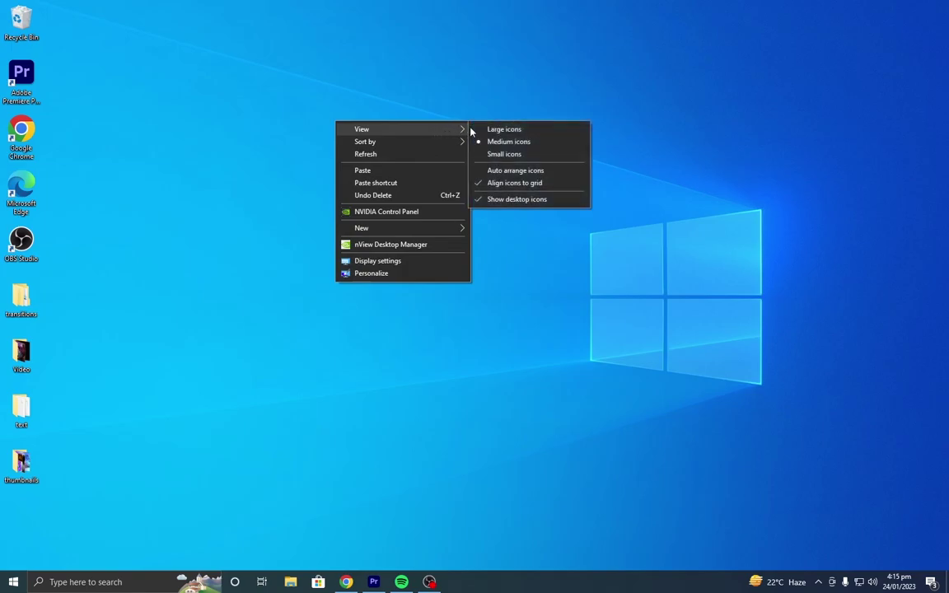
{"action": "left_click", "coordinate": [549, 200]}
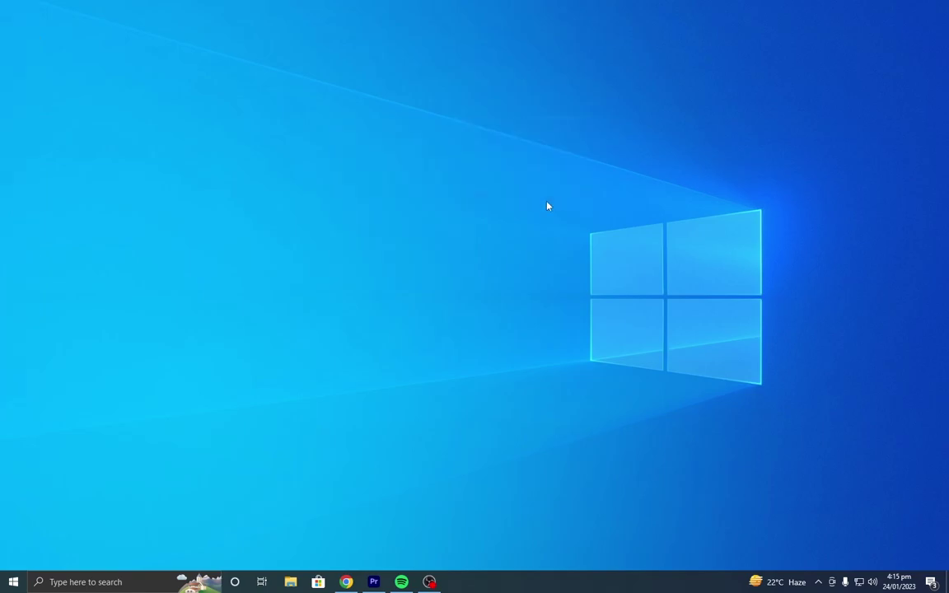
- Turn on automatic taskbar hiding in desktop mode, then close Settings
{"action": "right_click", "coordinate": [526, 585]}
{"action": "left_click", "coordinate": [542, 567]}
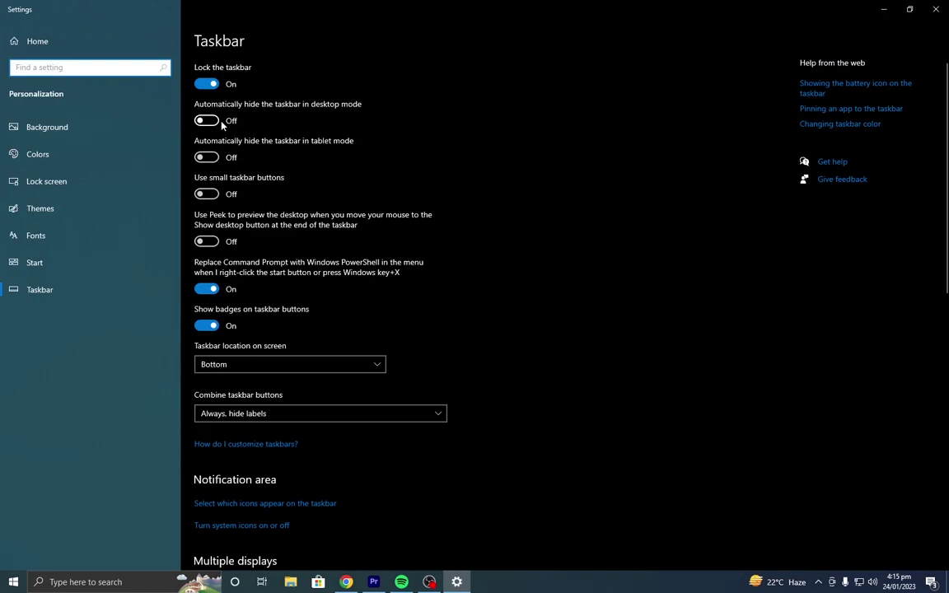
{"action": "left_click", "coordinate": [219, 121]}
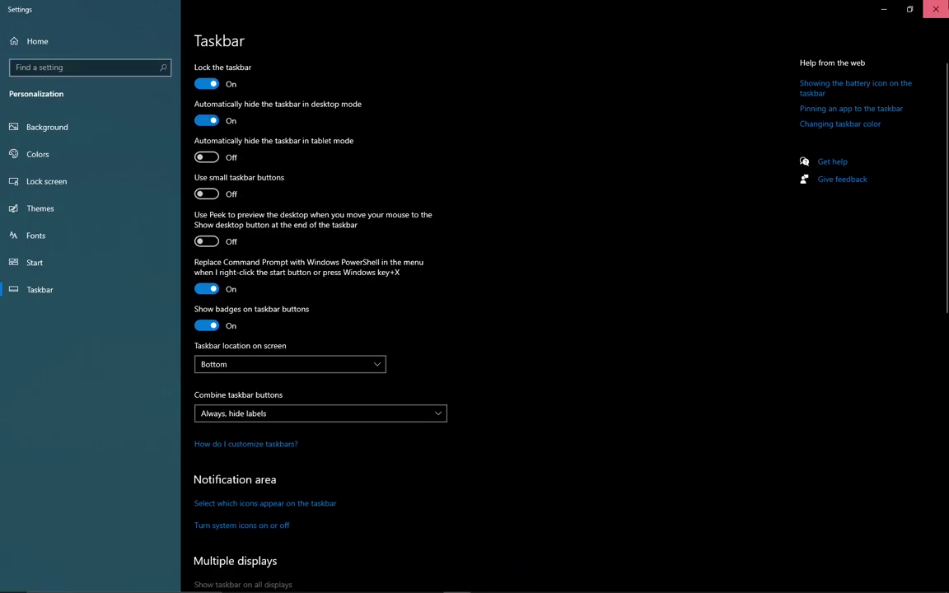
{"action": "left_click", "coordinate": [937, 9]}
- Set the taskbar search to Hidden and turn off the Cortana and Task View buttons
{"action": "right_click", "coordinate": [466, 583]}
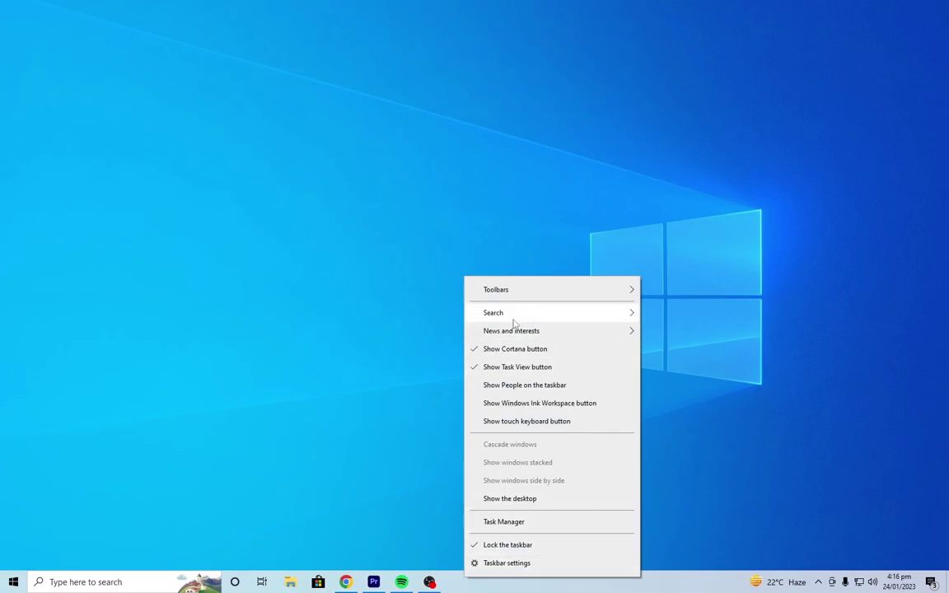
{"action": "mouse_move", "coordinate": [532, 314]}
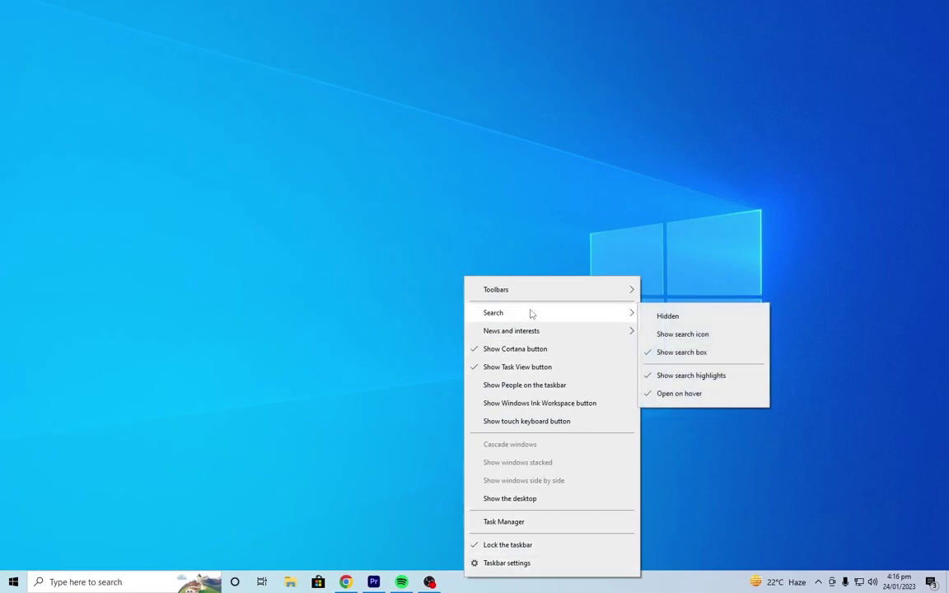
{"action": "left_click", "coordinate": [664, 318]}
{"action": "right_click", "coordinate": [487, 588]}
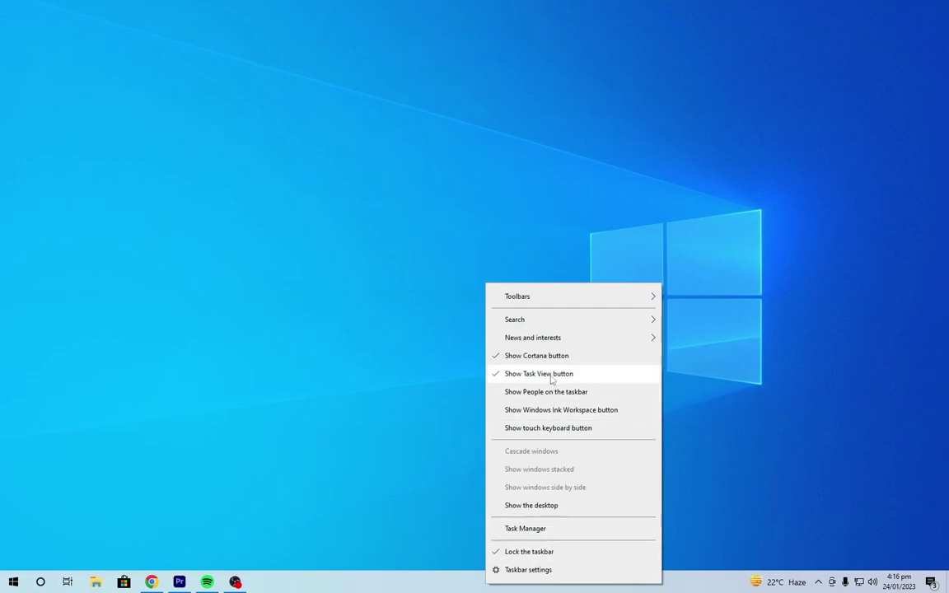
{"action": "left_click", "coordinate": [515, 355]}
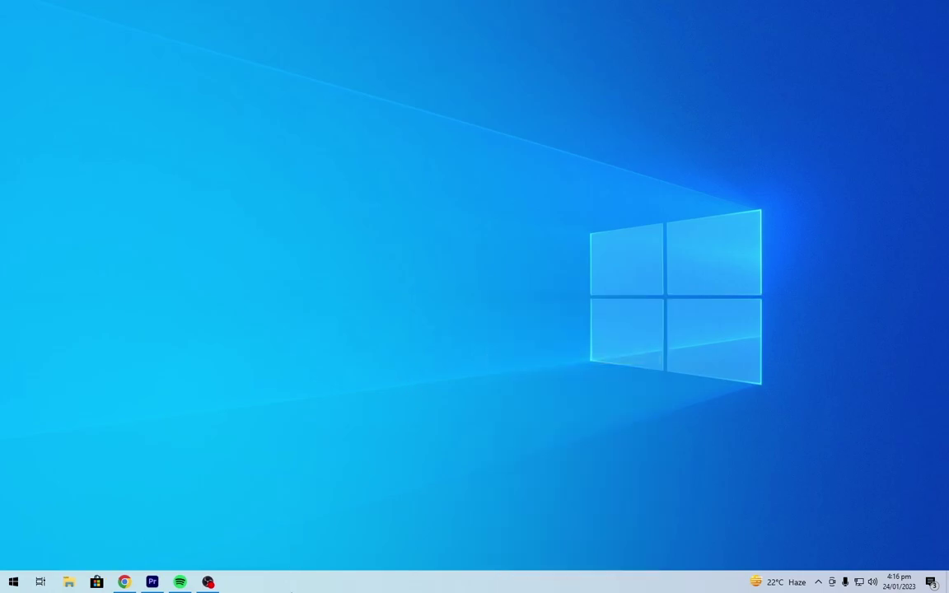
{"action": "right_click", "coordinate": [310, 585]}
{"action": "left_click", "coordinate": [356, 370]}
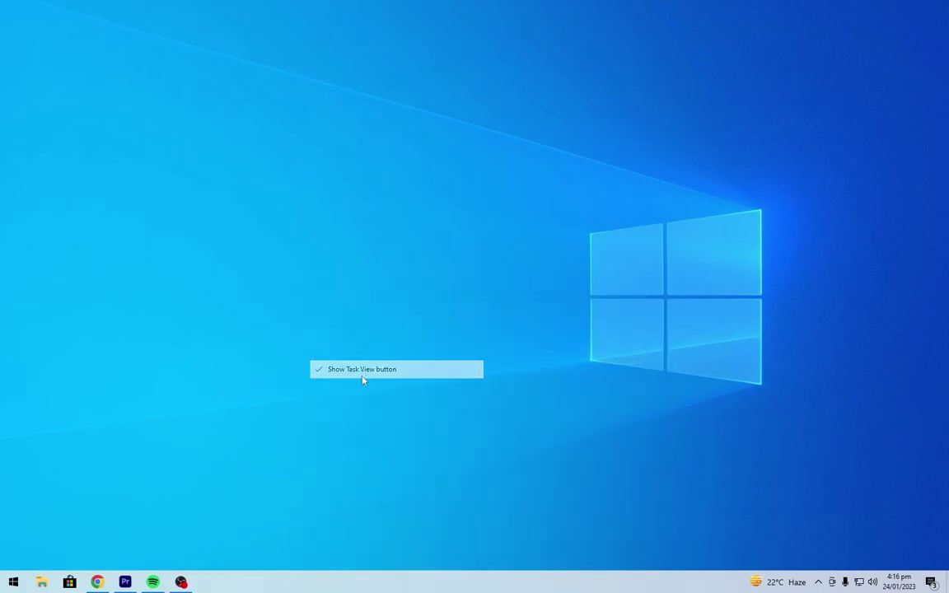
{"action": "right_click", "coordinate": [488, 222]}
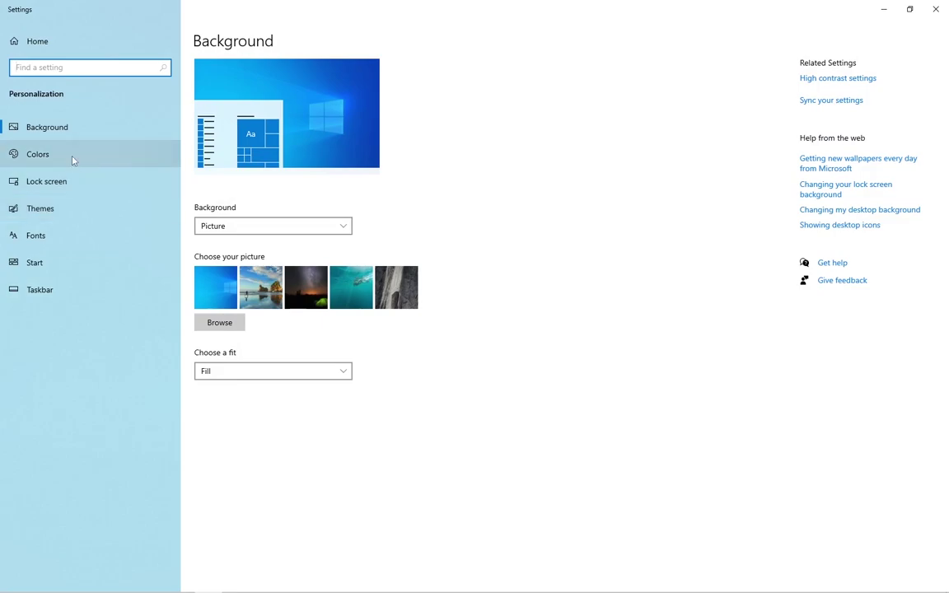
- Choose Dark as the colour mode under Colors, then close Settings
{"action": "left_click", "coordinate": [73, 160]}
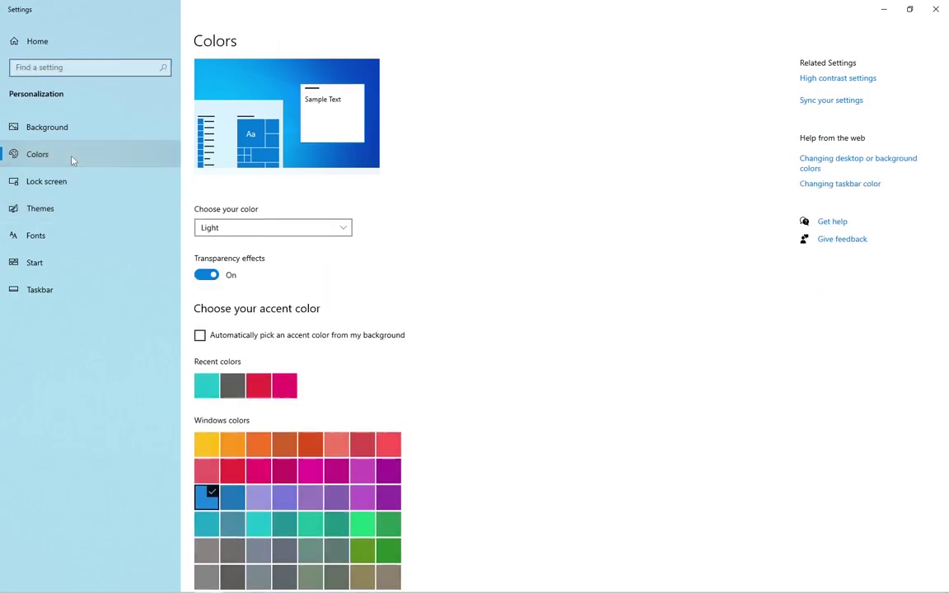
{"action": "left_click", "coordinate": [276, 222]}
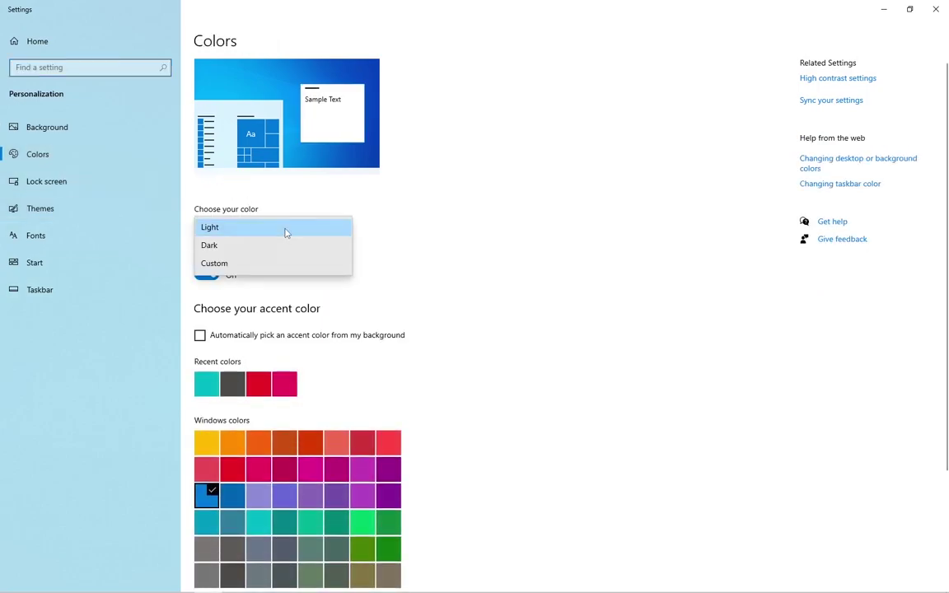
{"action": "left_click", "coordinate": [236, 246]}
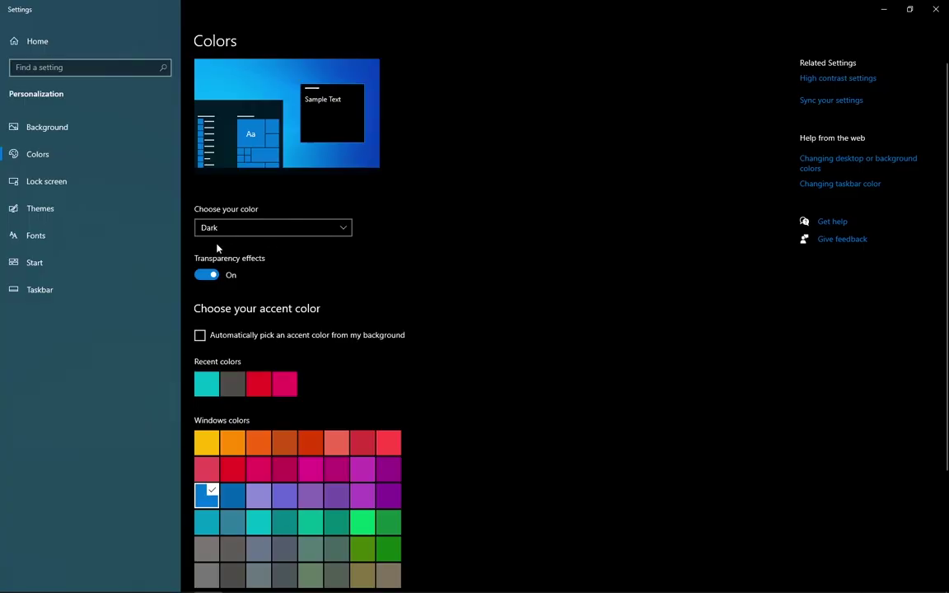
{"action": "left_click", "coordinate": [936, 9]}
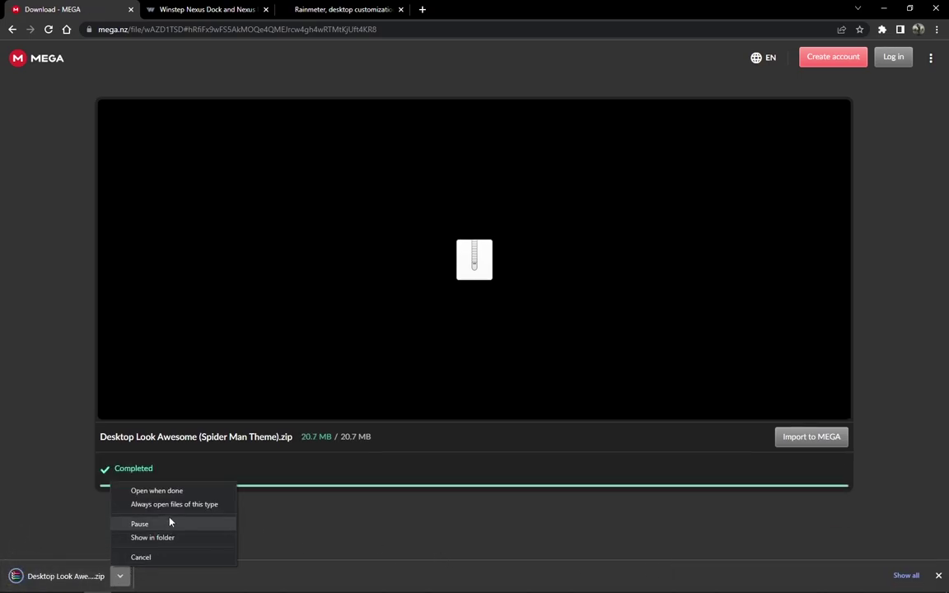
- Extract the Spider Man theme zip to 'Desktop Look Awesome (Spider Man Theme)' and open that folder
{"action": "left_click", "coordinate": [165, 540]}
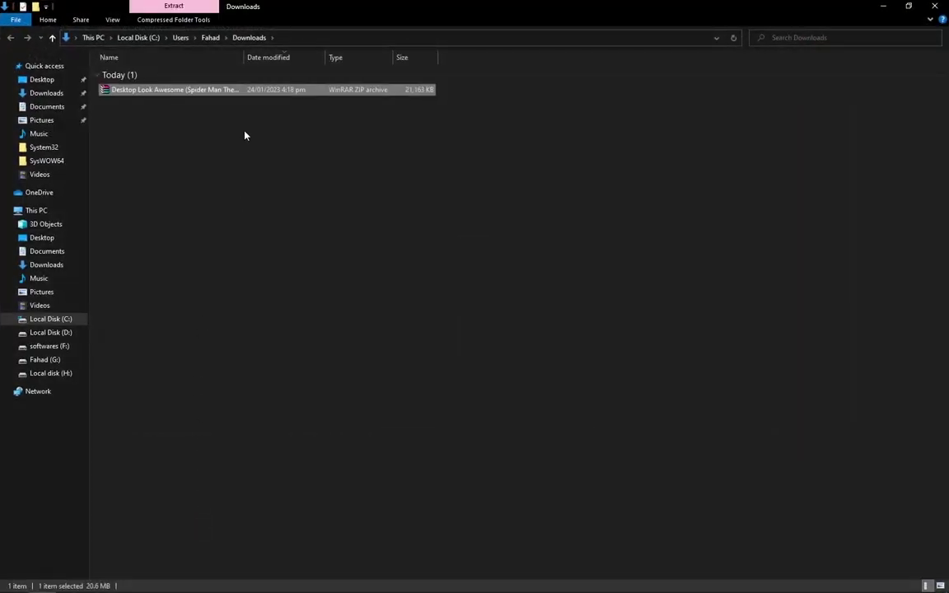
{"action": "right_click", "coordinate": [267, 94]}
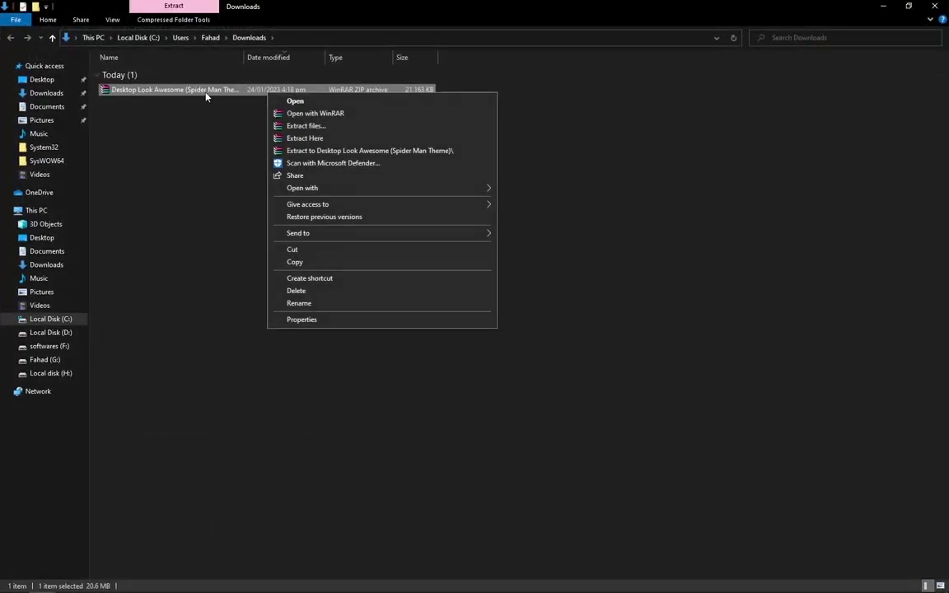
{"action": "left_click", "coordinate": [307, 139]}
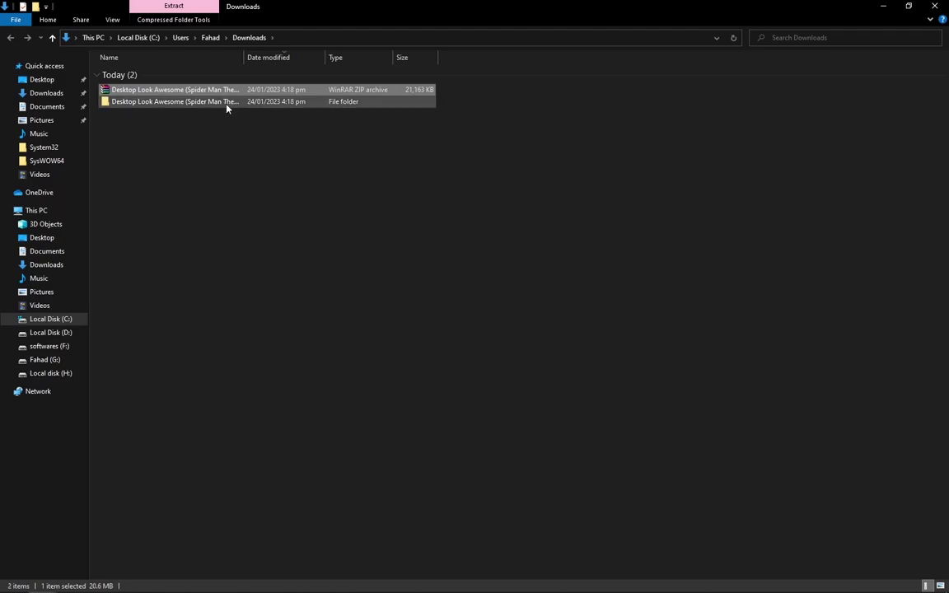
{"action": "double_click", "coordinate": [227, 101]}
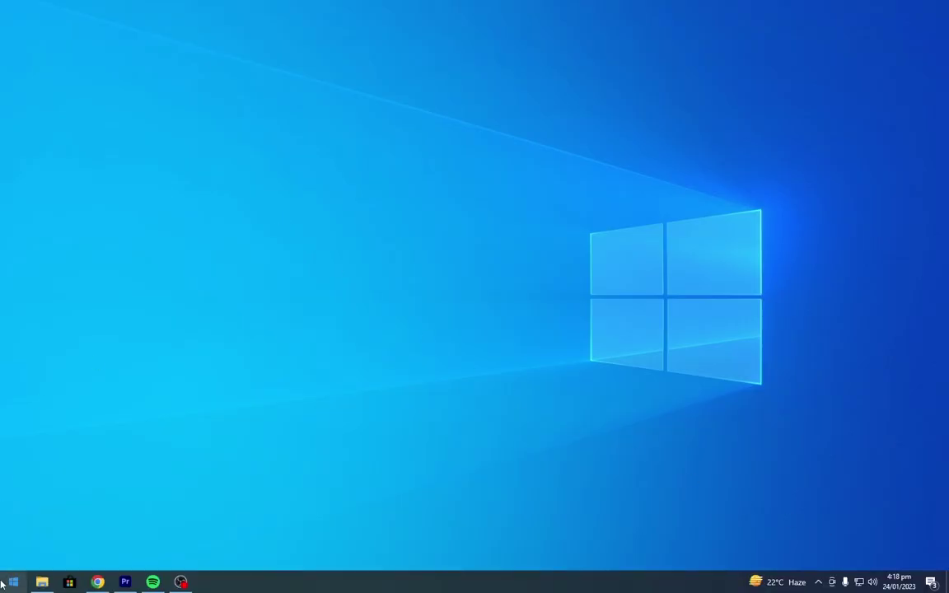
- Launch Microsoft Store and search for Lively Wallpaper to reach its product page
{"action": "left_click", "coordinate": [3, 584]}
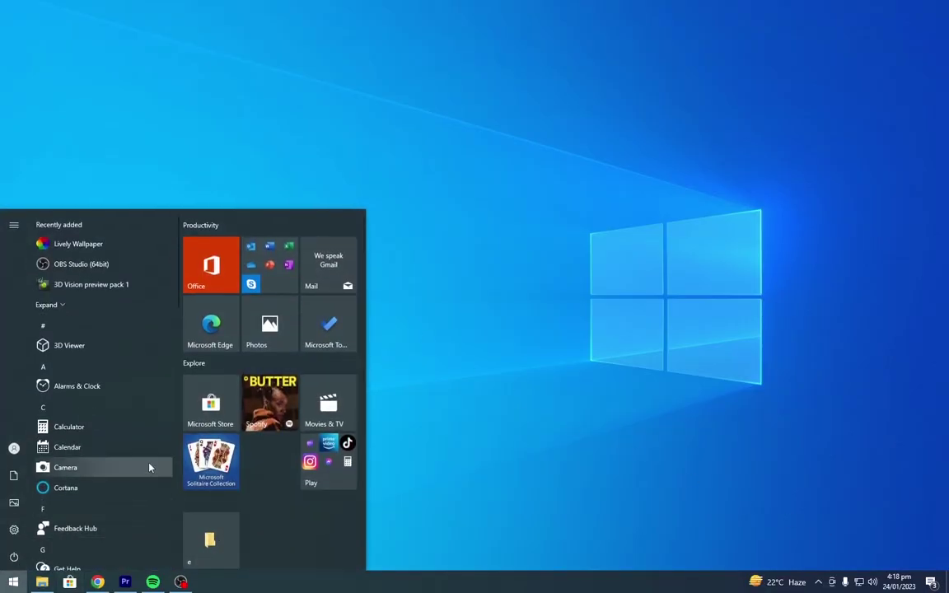
{"action": "left_click", "coordinate": [210, 407]}
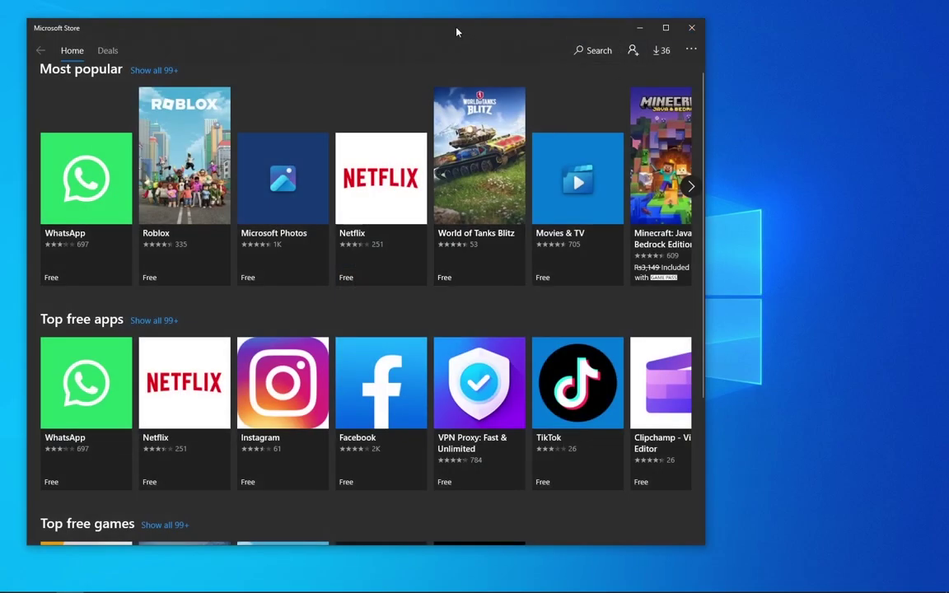
{"action": "left_click_drag", "start_coordinate": [457, 31], "coordinate": [626, 37]}
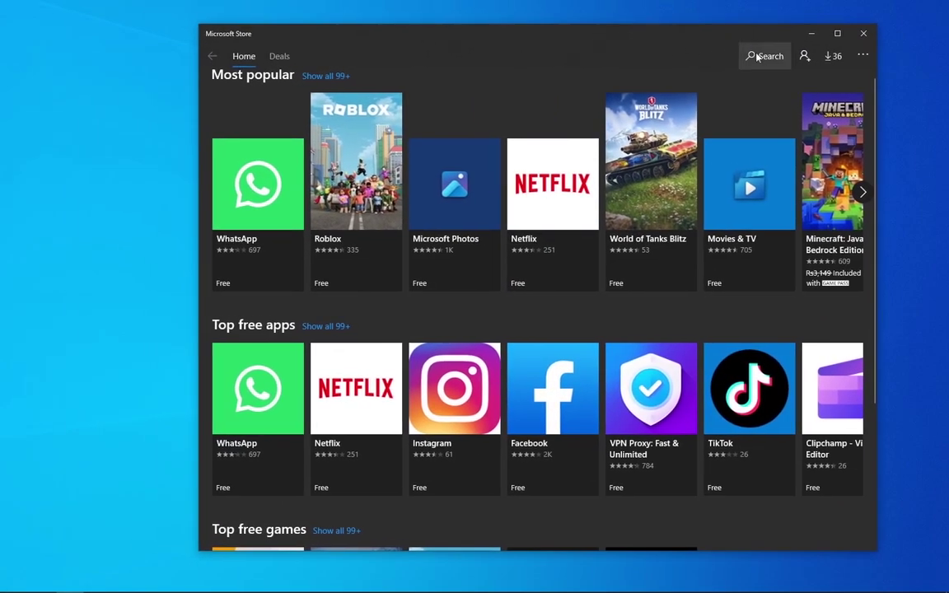
{"action": "left_click", "coordinate": [765, 56]}
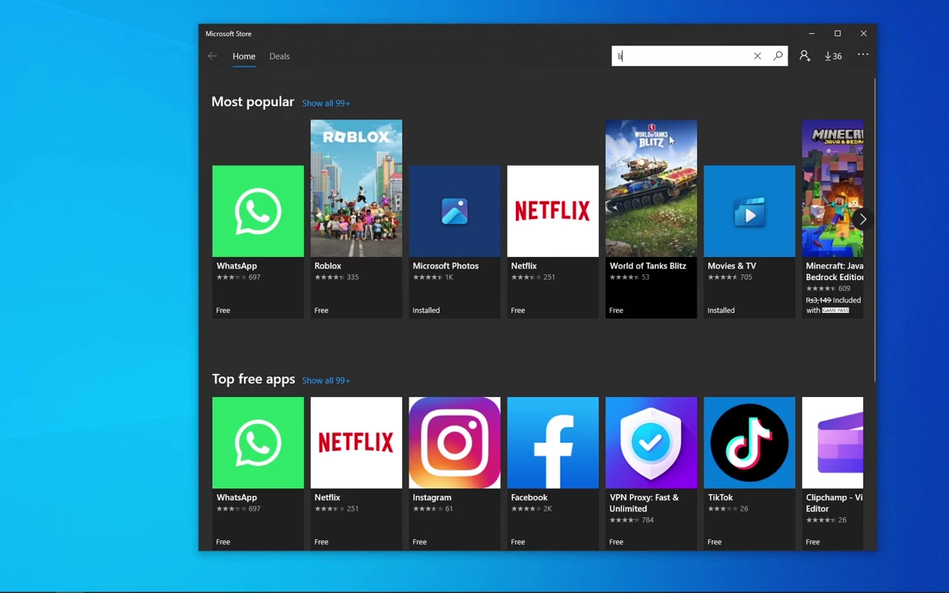
{"action": "left_click", "coordinate": [681, 159]}
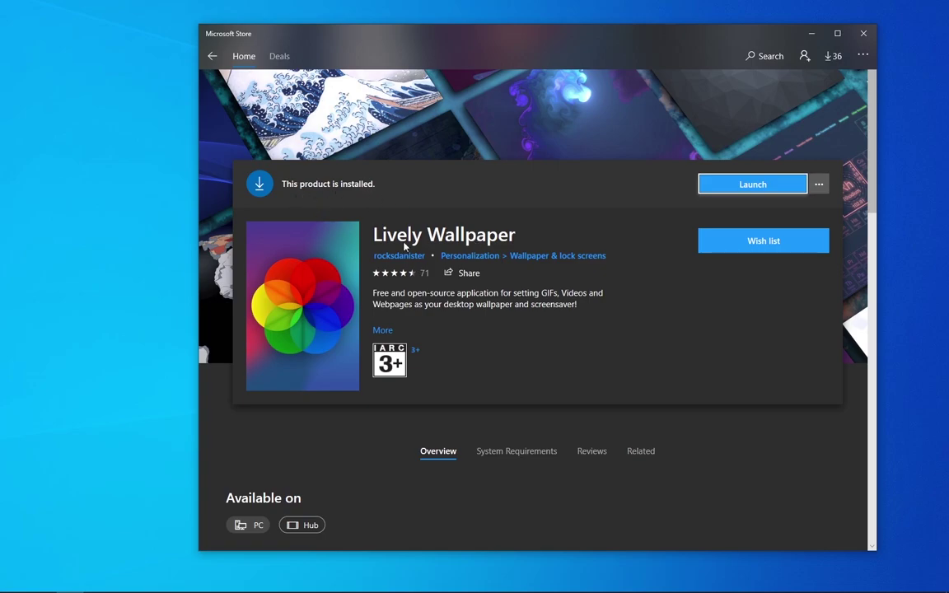
- Launch the installed Lively Wallpaper app and close Microsoft Store
{"action": "left_click", "coordinate": [753, 185]}
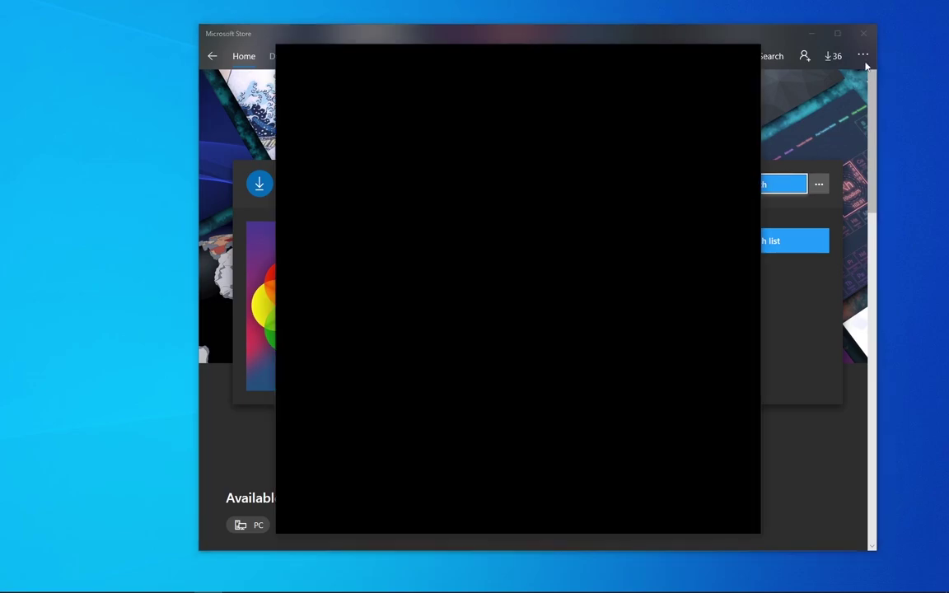
{"action": "left_click", "coordinate": [864, 33]}
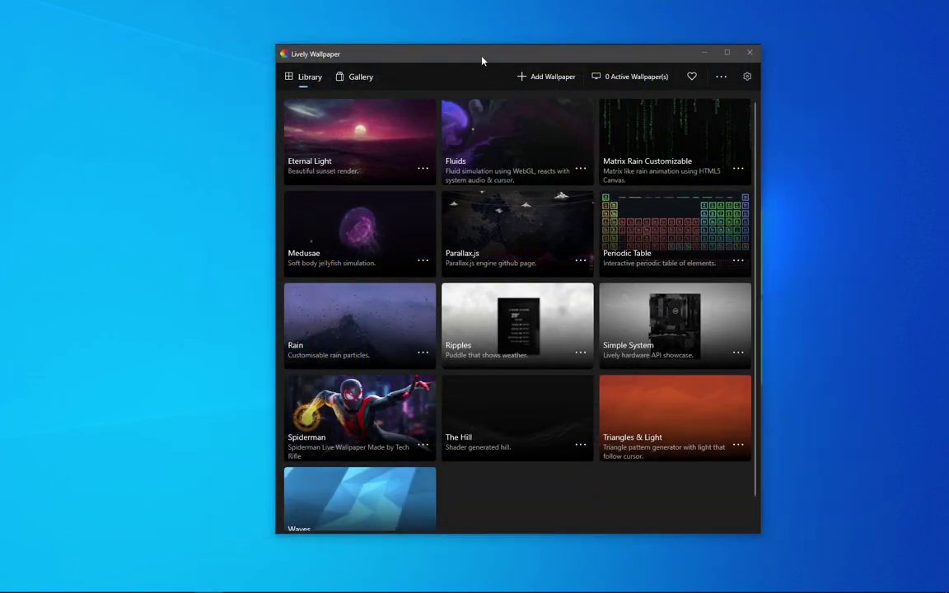
{"action": "left_click_drag", "start_coordinate": [480, 54], "coordinate": [505, 52]}
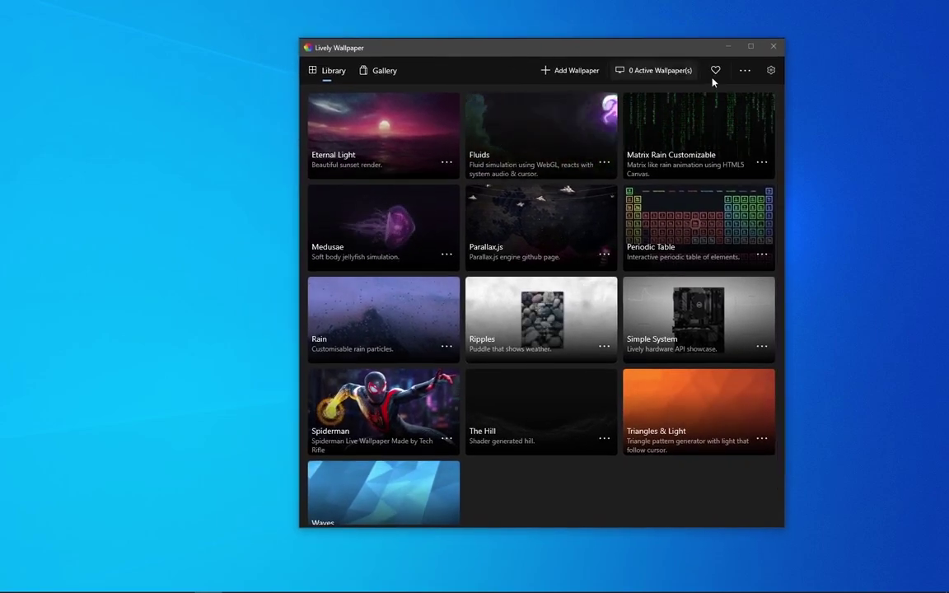
- Set Lively's System Taskbar Theme to Blur and return to the Library
{"action": "left_click", "coordinate": [770, 71]}
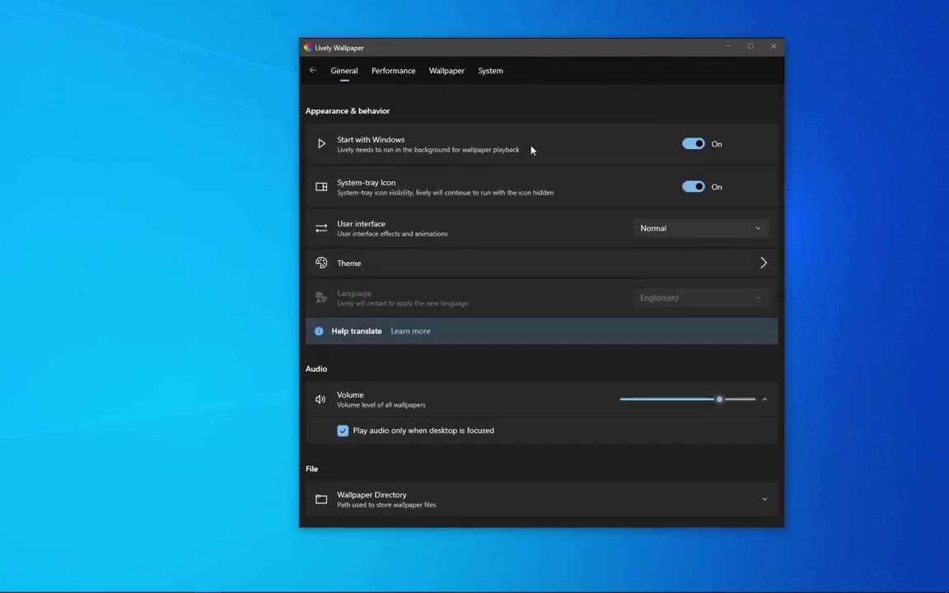
{"action": "left_click", "coordinate": [492, 71]}
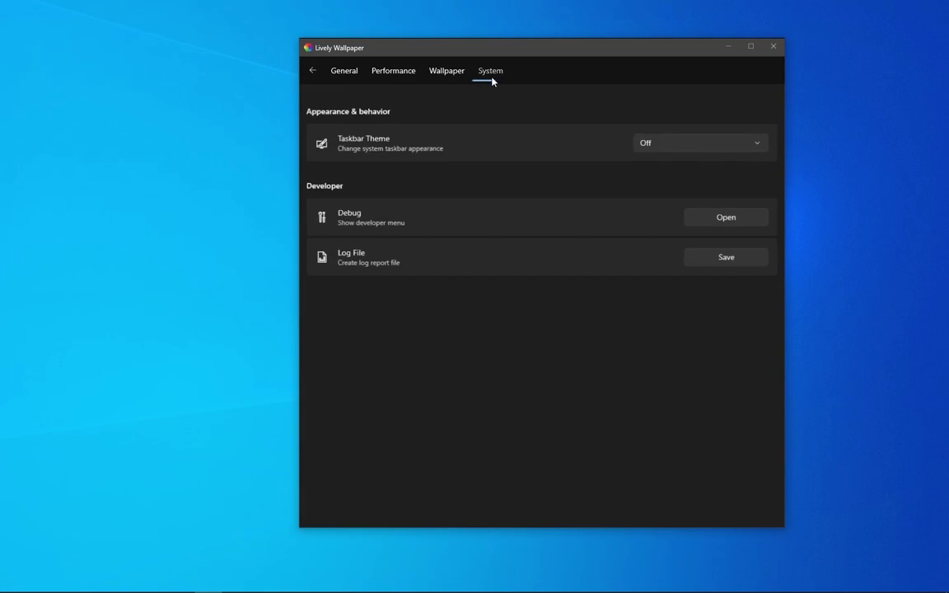
{"action": "left_click", "coordinate": [710, 145]}
{"action": "left_click", "coordinate": [665, 187]}
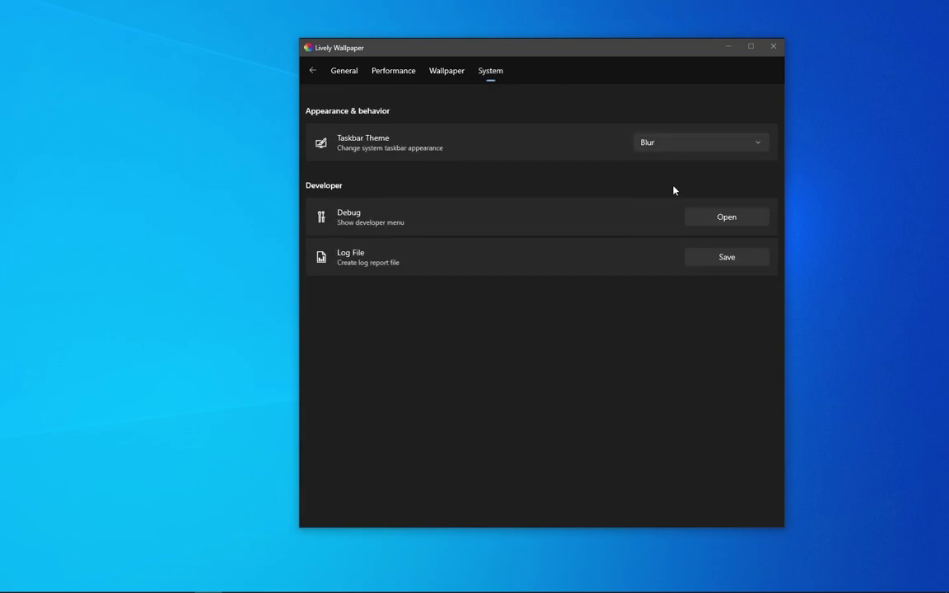
{"action": "left_click", "coordinate": [313, 71]}
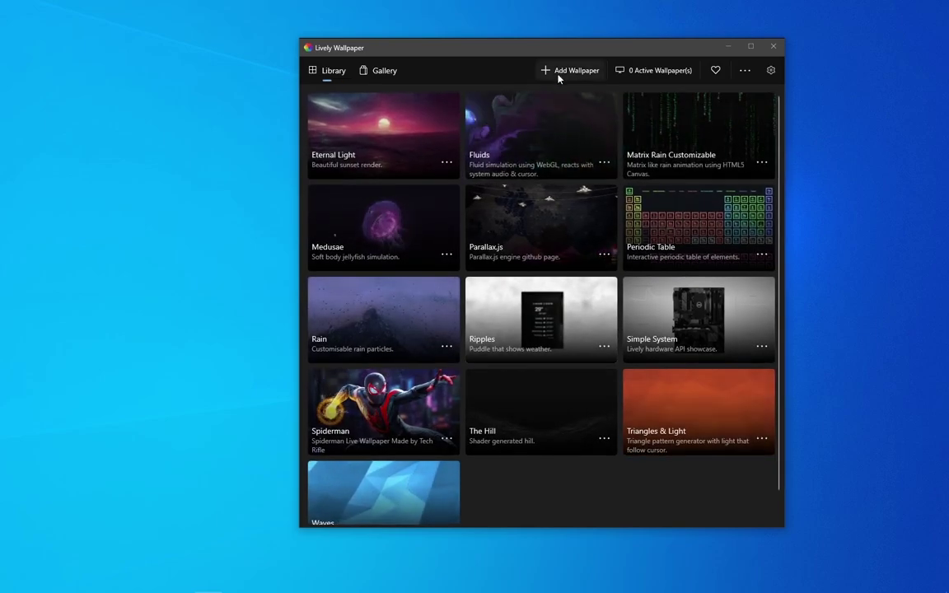
- Import the Spider Man zip from Downloads\Desktop Look Awesome (Spider Man Theme), apply the Spiderman tile, minimize
{"action": "left_click", "coordinate": [560, 73]}
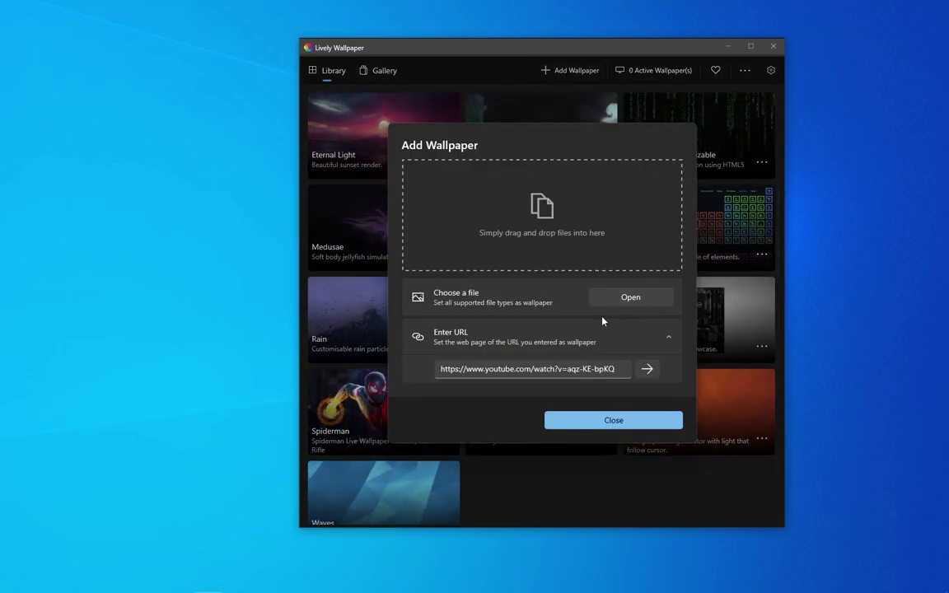
{"action": "left_click", "coordinate": [635, 299]}
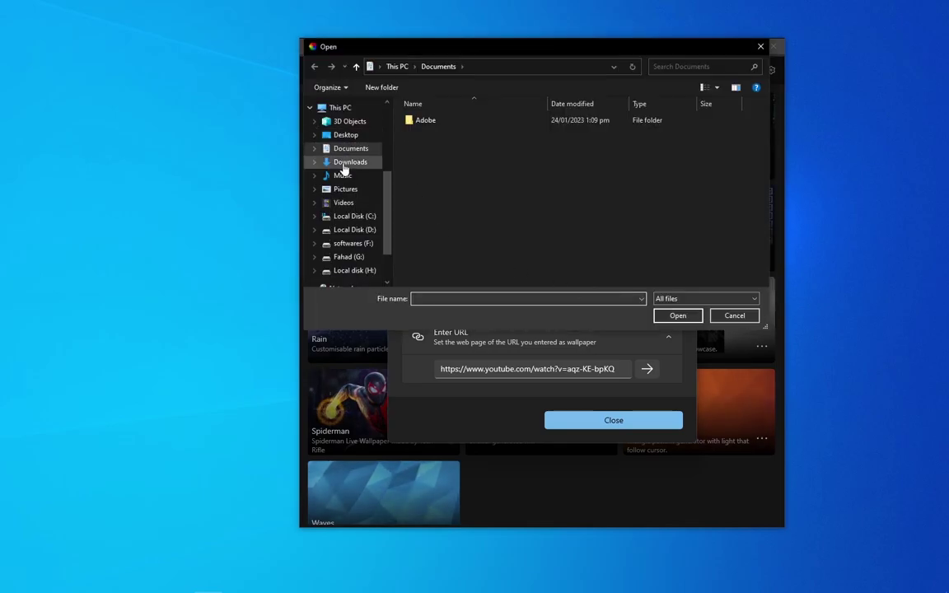
{"action": "left_click", "coordinate": [350, 162]}
{"action": "double_click", "coordinate": [436, 149]}
{"action": "left_click", "coordinate": [420, 146]}
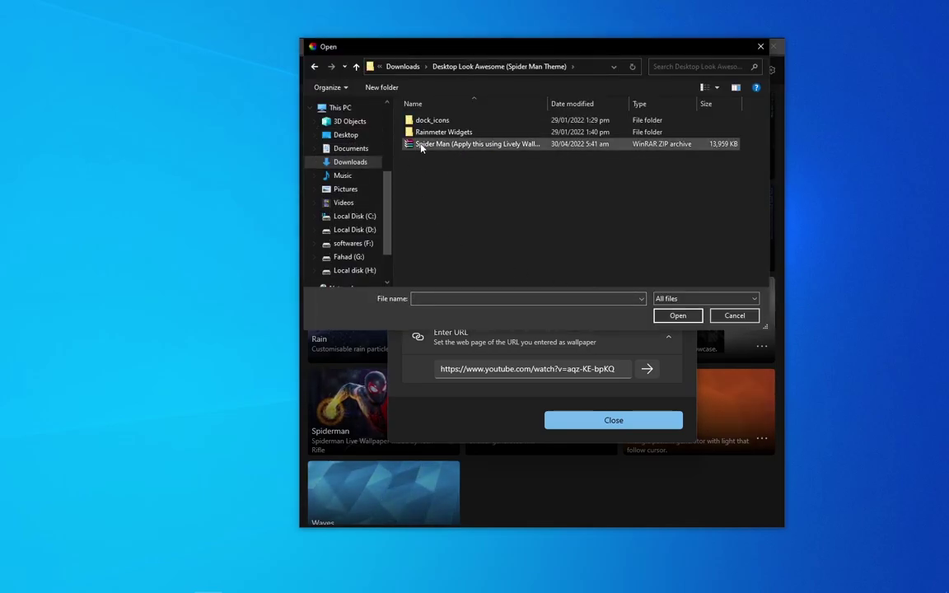
{"action": "left_click", "coordinate": [677, 317]}
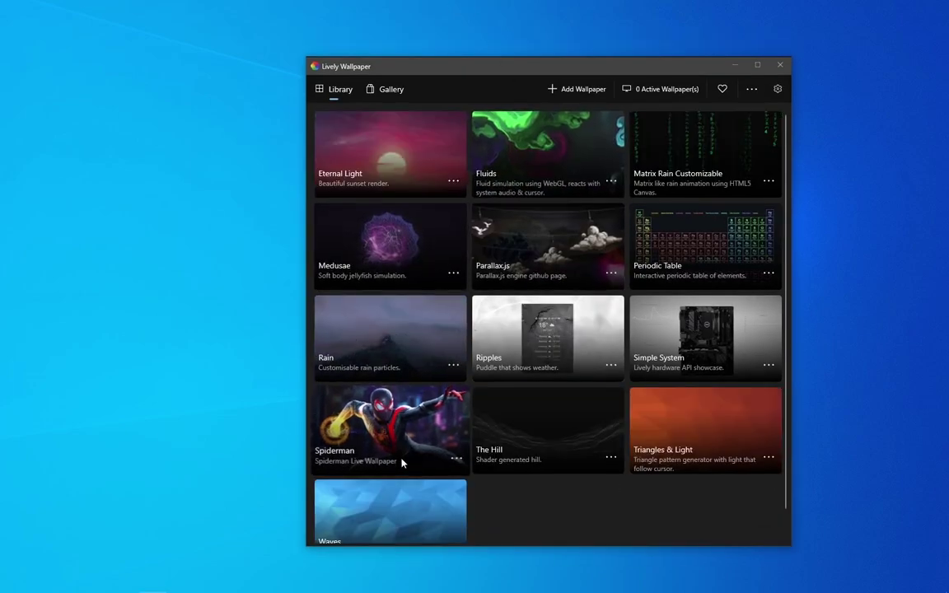
{"action": "left_click", "coordinate": [409, 452]}
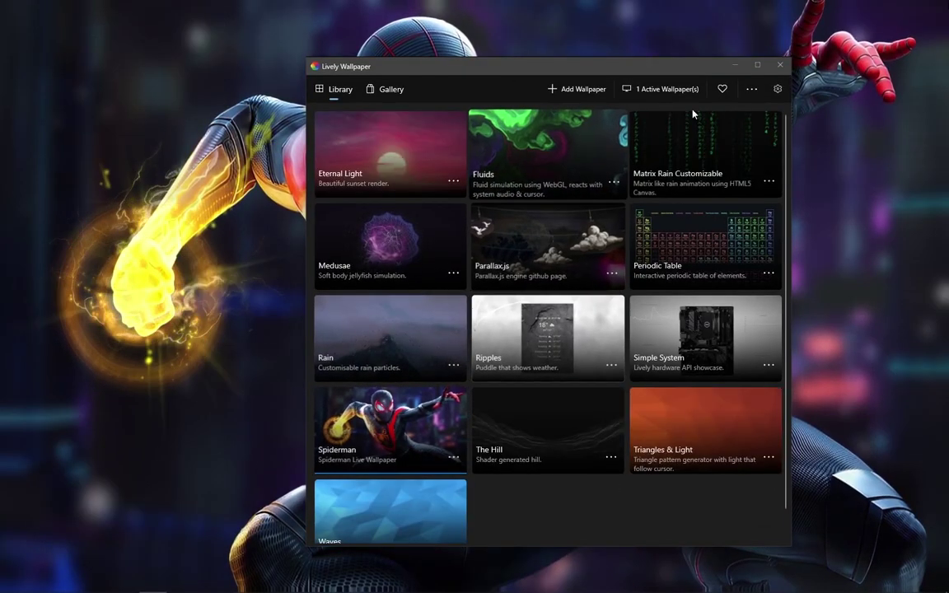
{"action": "left_click", "coordinate": [732, 68]}
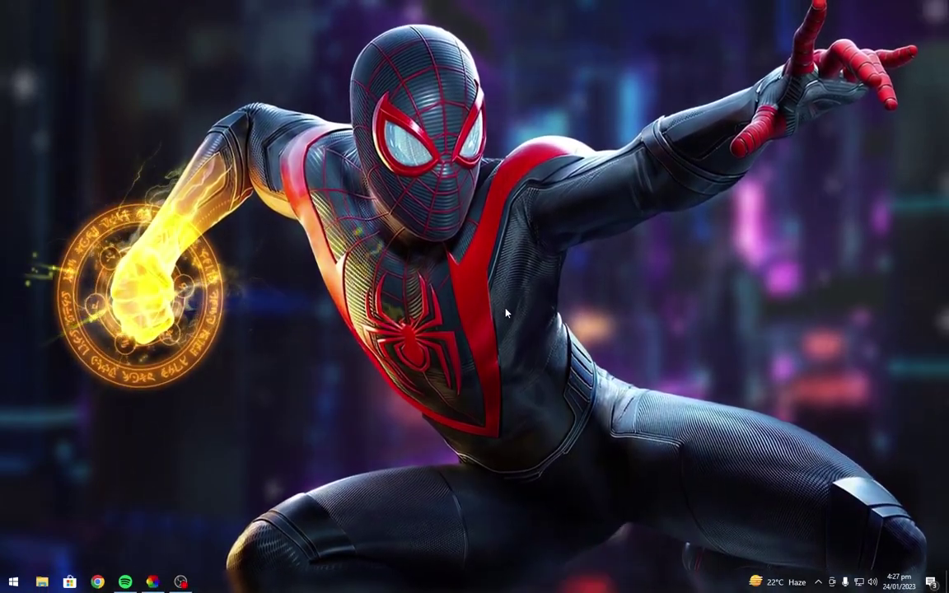
- Copy the dock_icons folder from Downloads\Desktop Look Awesome (Spider Man Theme)
{"action": "left_click", "coordinate": [42, 582]}
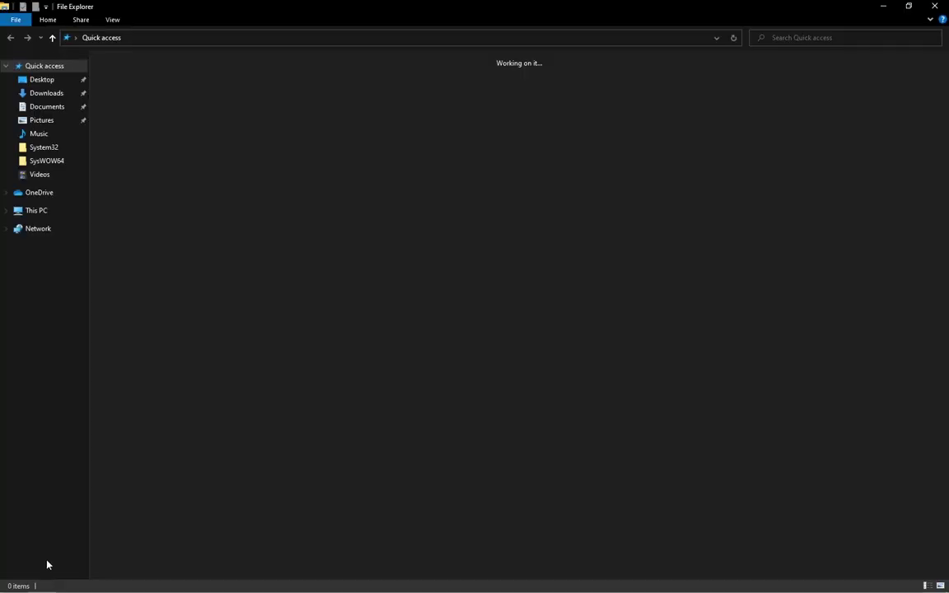
{"action": "left_click", "coordinate": [43, 96]}
{"action": "double_click", "coordinate": [130, 102]}
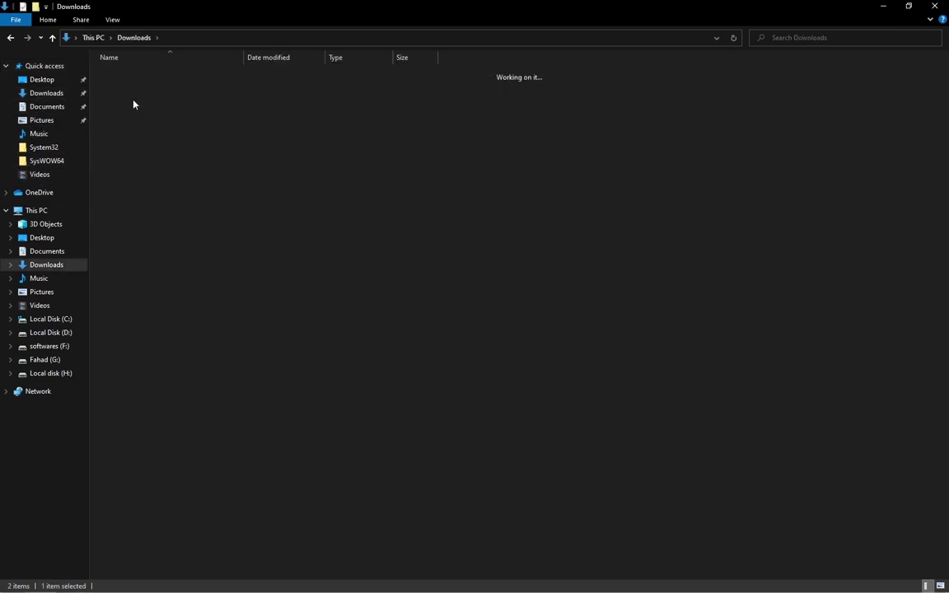
{"action": "left_click", "coordinate": [122, 78]}
{"action": "right_click", "coordinate": [122, 77]}
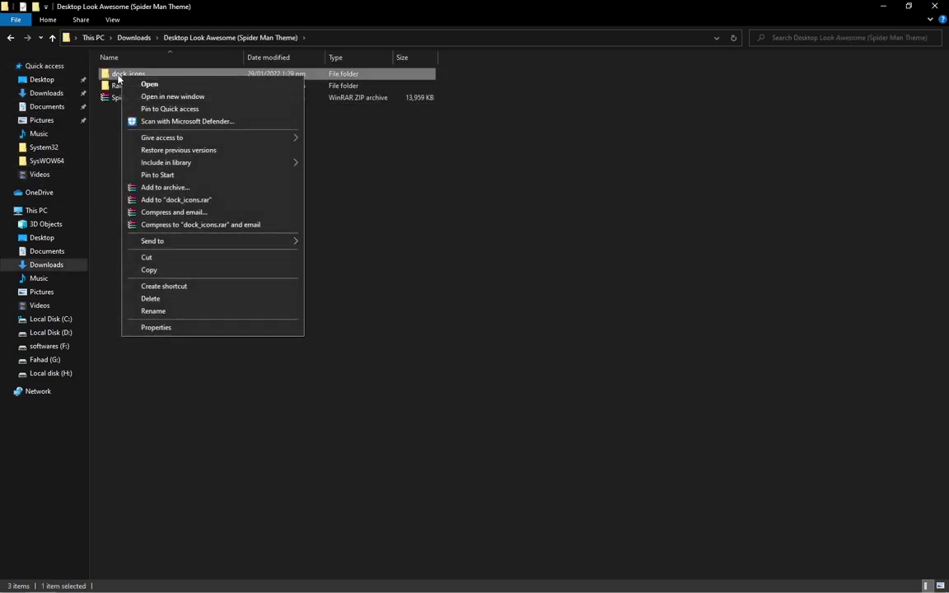
{"action": "left_click", "coordinate": [149, 270]}
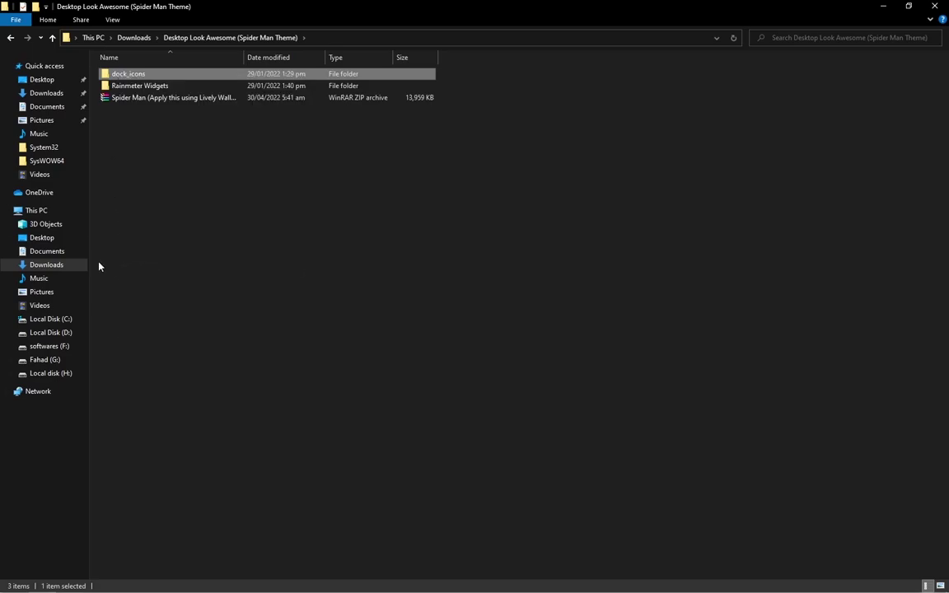
- Paste dock_icons into the root of Local Disk (C:)
{"action": "left_click", "coordinate": [57, 211]}
{"action": "double_click", "coordinate": [144, 156]}
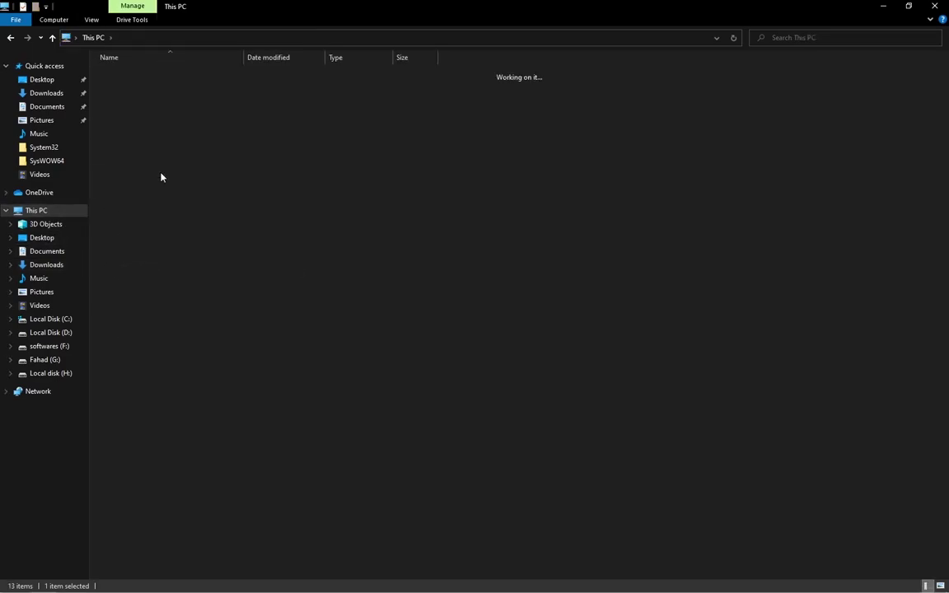
{"action": "right_click", "coordinate": [196, 221]}
{"action": "left_click", "coordinate": [222, 279]}
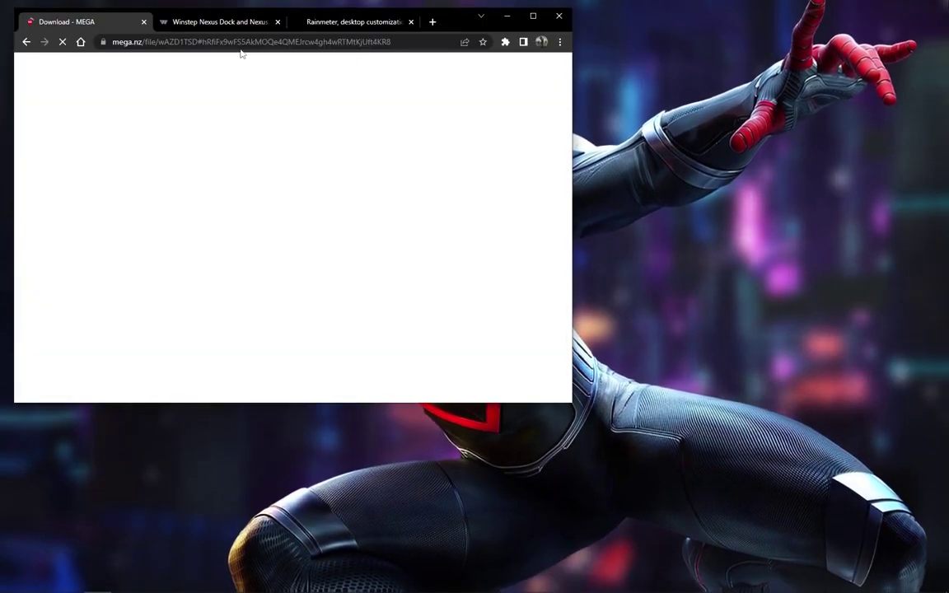
- On the Winstep Nexus tab in maximized Chrome, download the free Nexus dock
{"action": "left_click", "coordinate": [219, 21]}
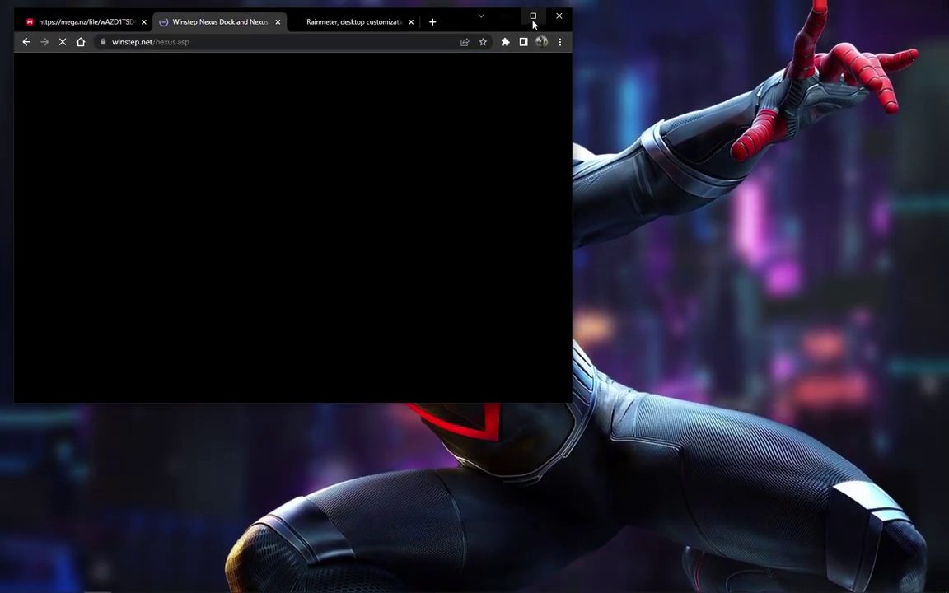
{"action": "left_click", "coordinate": [533, 15]}
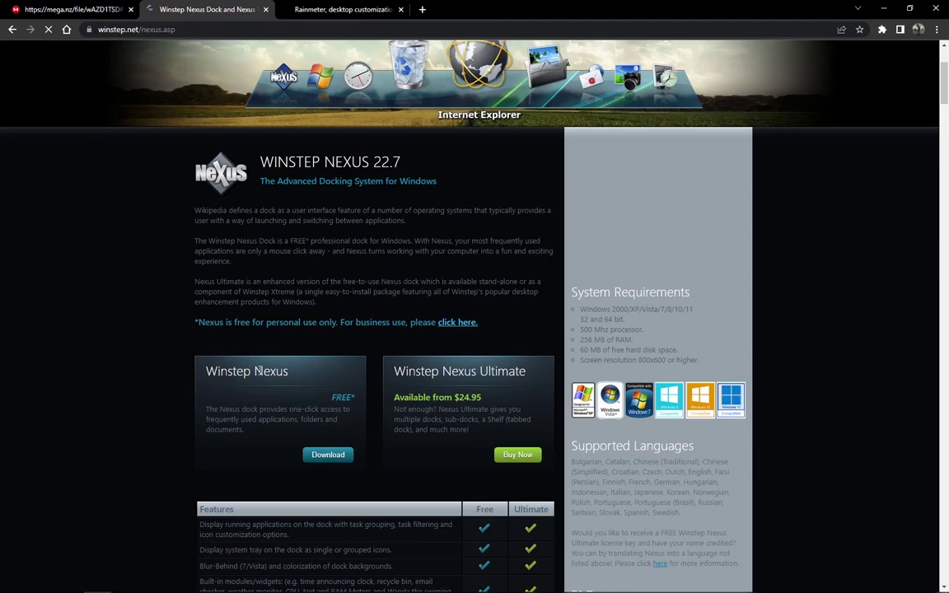
{"action": "left_click", "coordinate": [331, 462]}
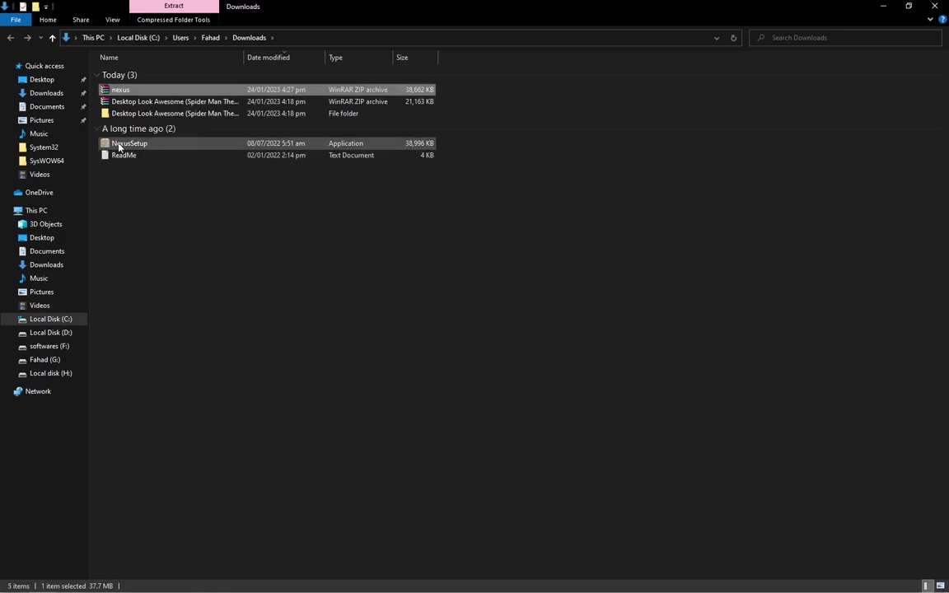
- Run NexusSetup with default folders, install Nexus 22.7 and finish with Launch Nexus checked
{"action": "double_click", "coordinate": [136, 145]}
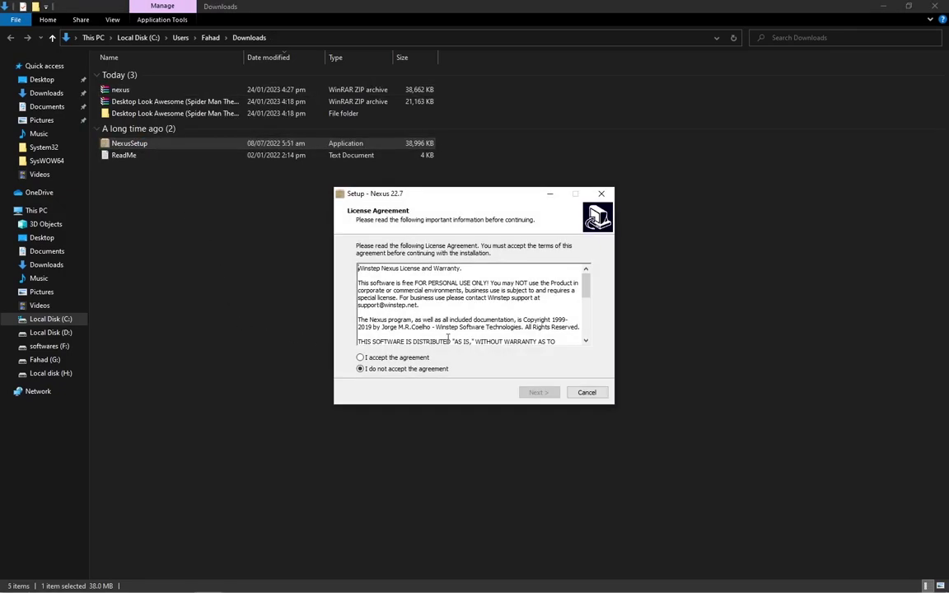
{"action": "left_click", "coordinate": [535, 394]}
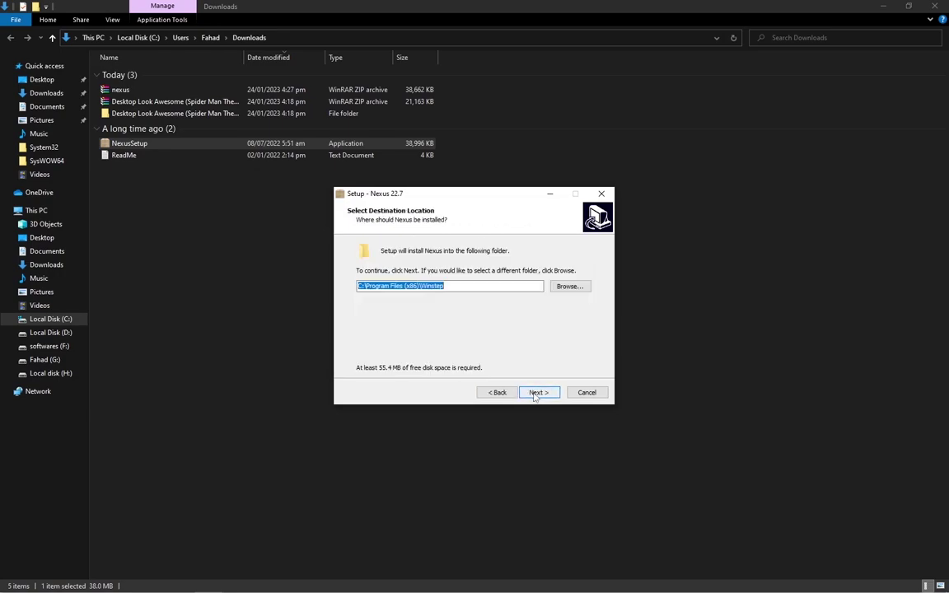
{"action": "left_click", "coordinate": [538, 393]}
{"action": "left_click", "coordinate": [537, 393]}
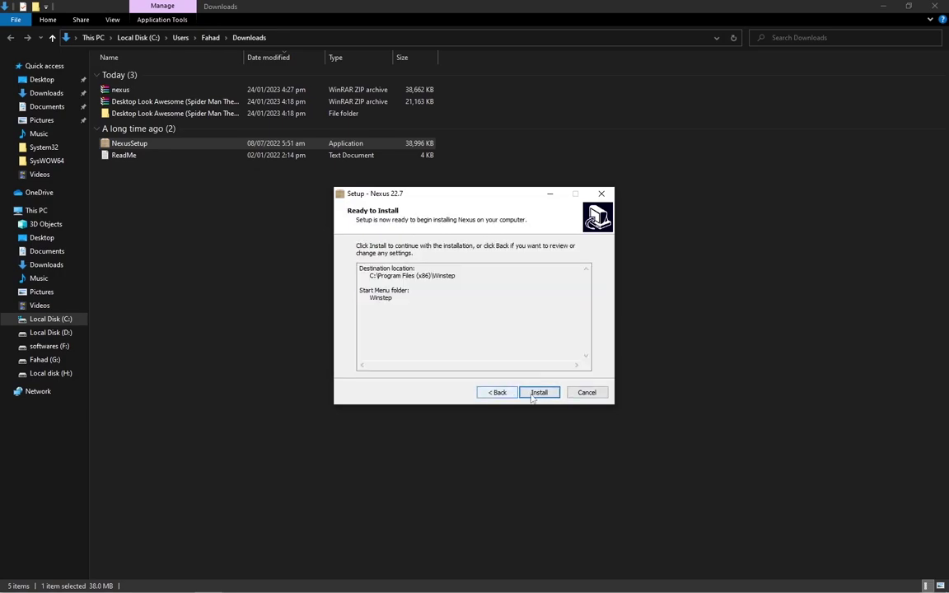
{"action": "left_click", "coordinate": [537, 393]}
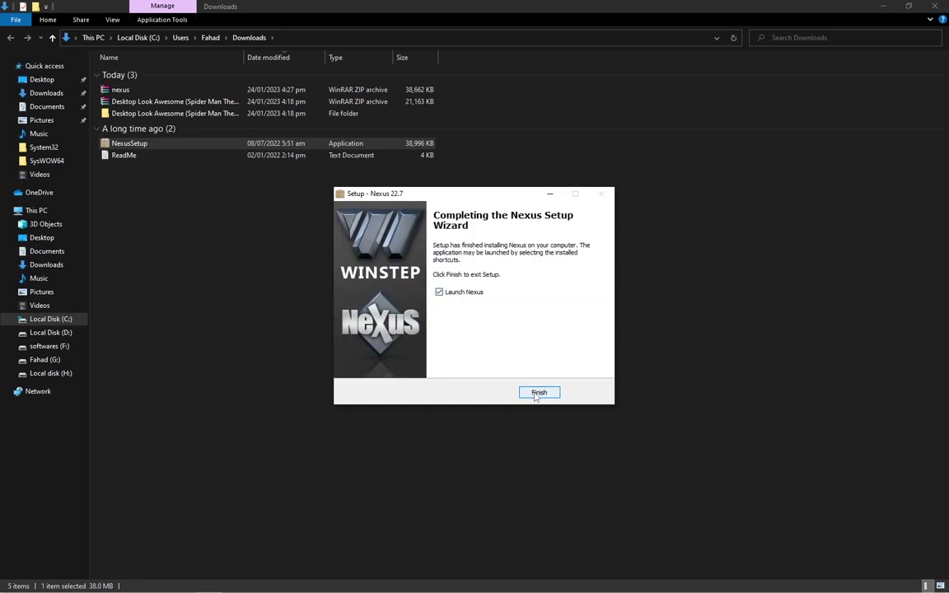
{"action": "left_click", "coordinate": [539, 393]}
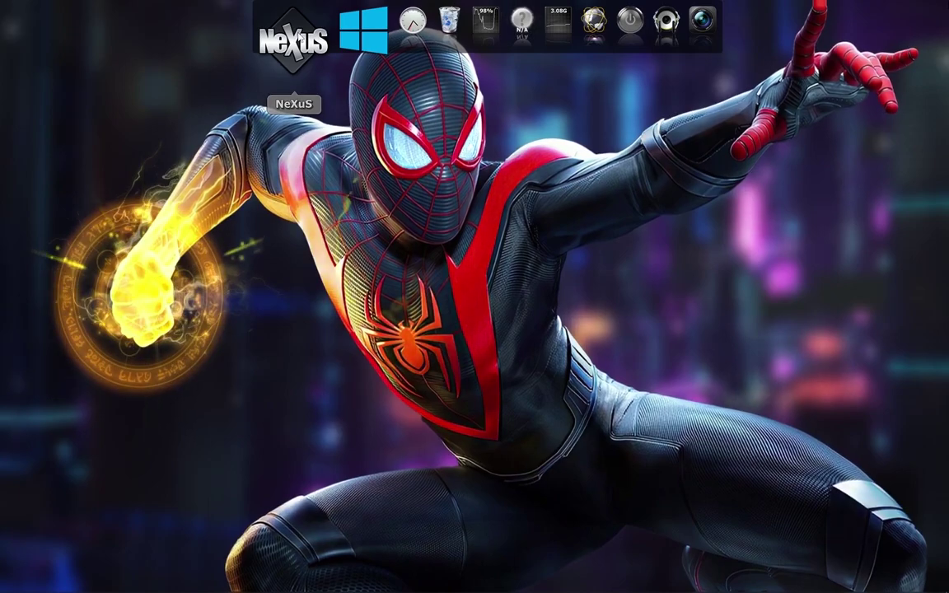
- Restore Nexus settings from C:\dock_icons\wsbackup.wbk to get the vertical right-side icon dock
{"action": "left_click", "coordinate": [289, 37]}
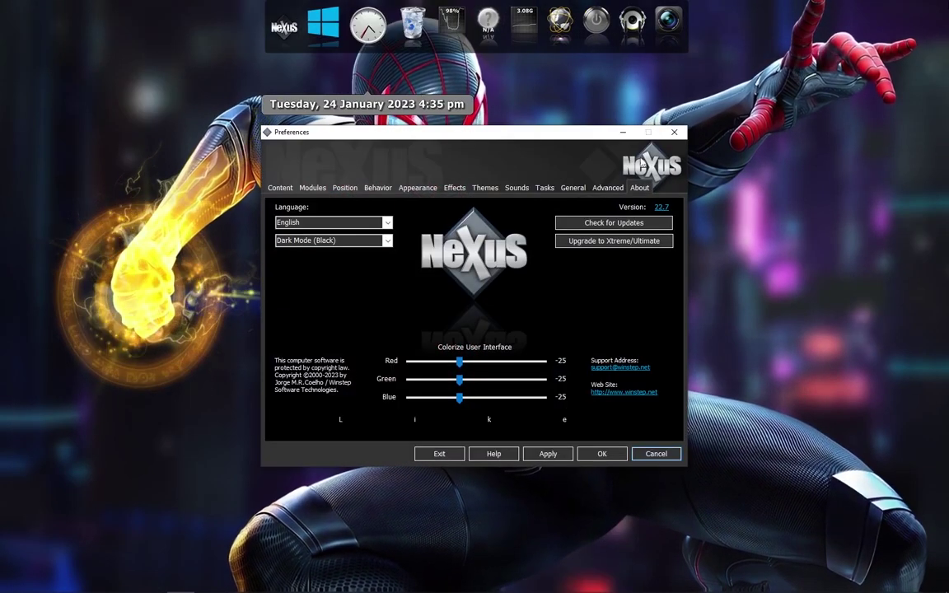
{"action": "left_click", "coordinate": [608, 188]}
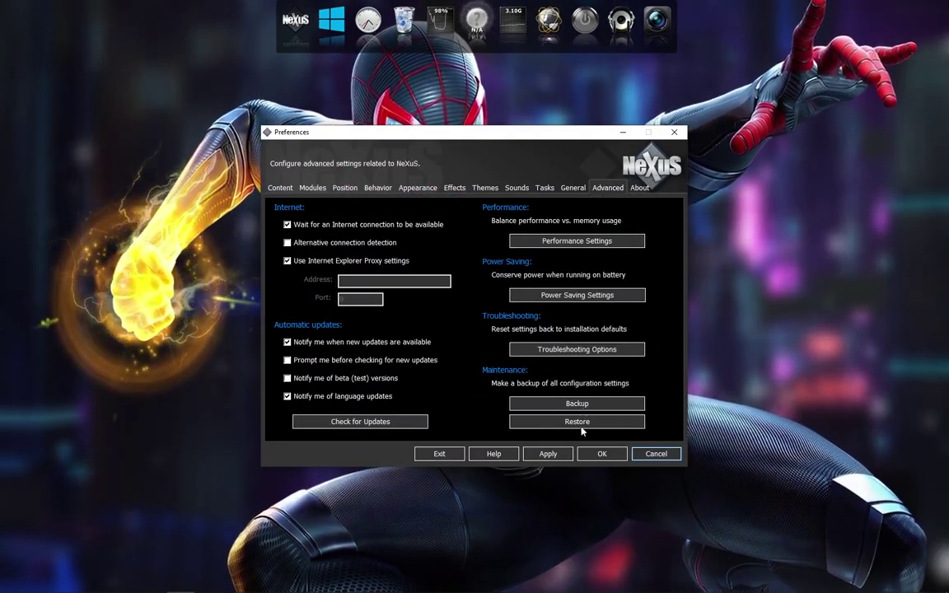
{"action": "left_click", "coordinate": [568, 423]}
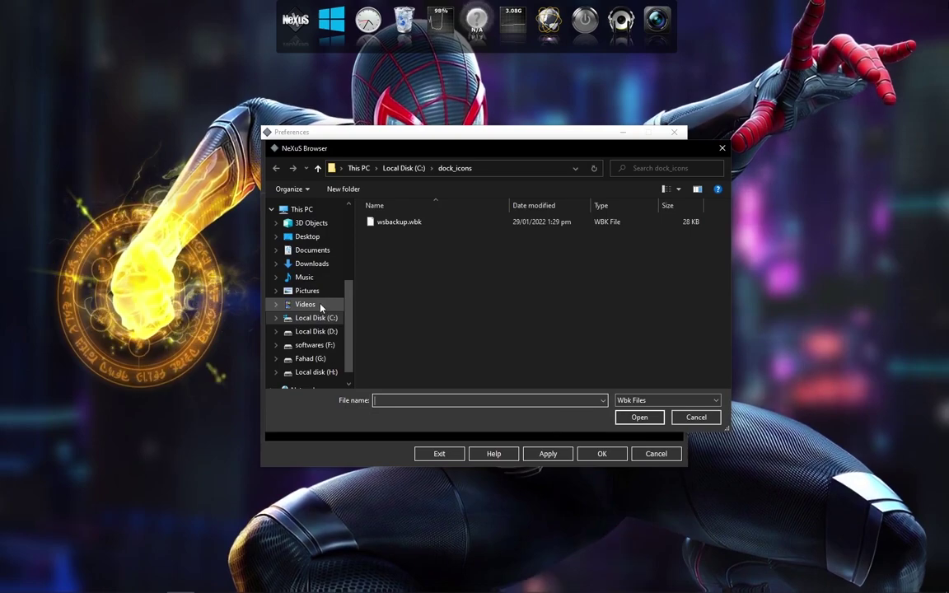
{"action": "left_click", "coordinate": [319, 319]}
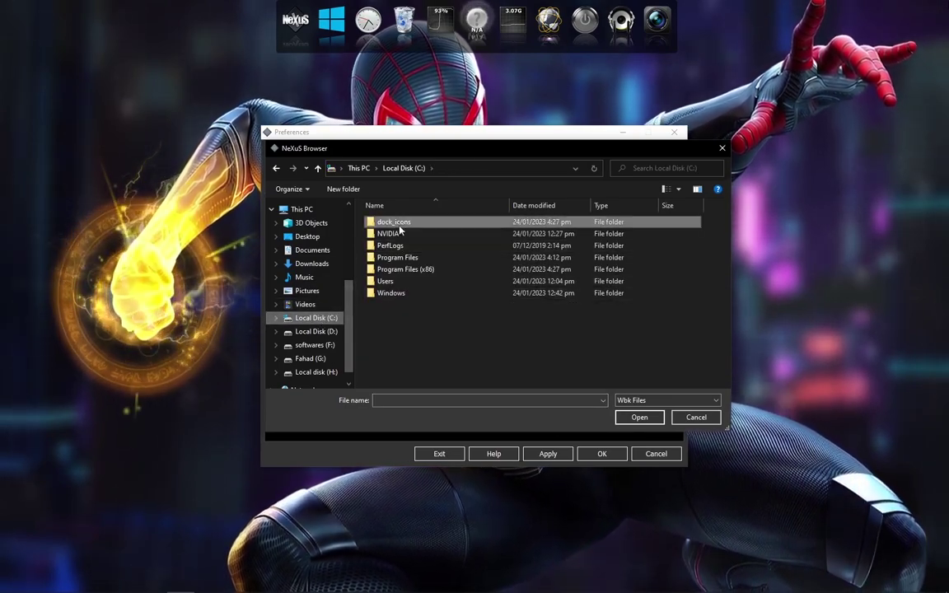
{"action": "double_click", "coordinate": [390, 223]}
{"action": "double_click", "coordinate": [397, 224]}
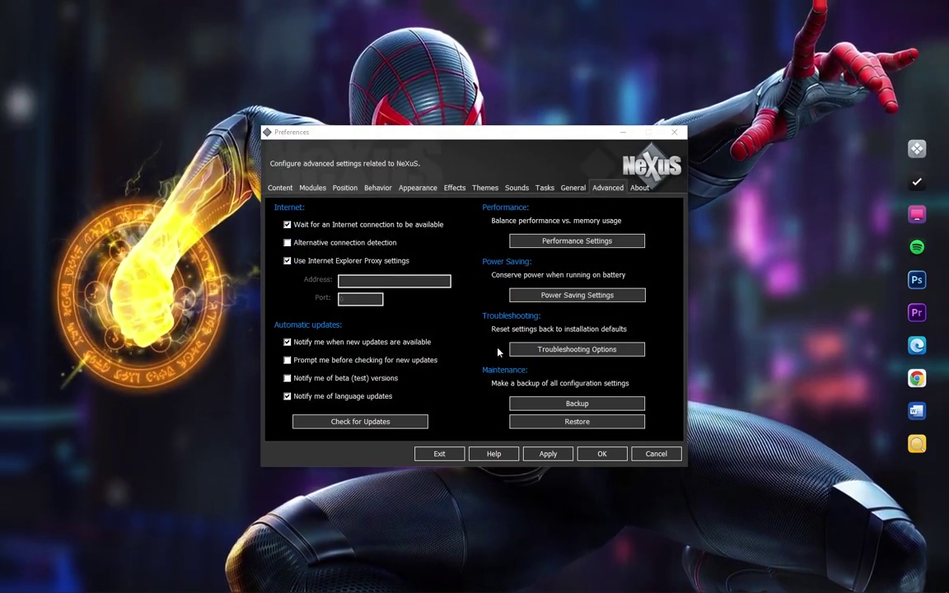
{"action": "left_click", "coordinate": [602, 453]}
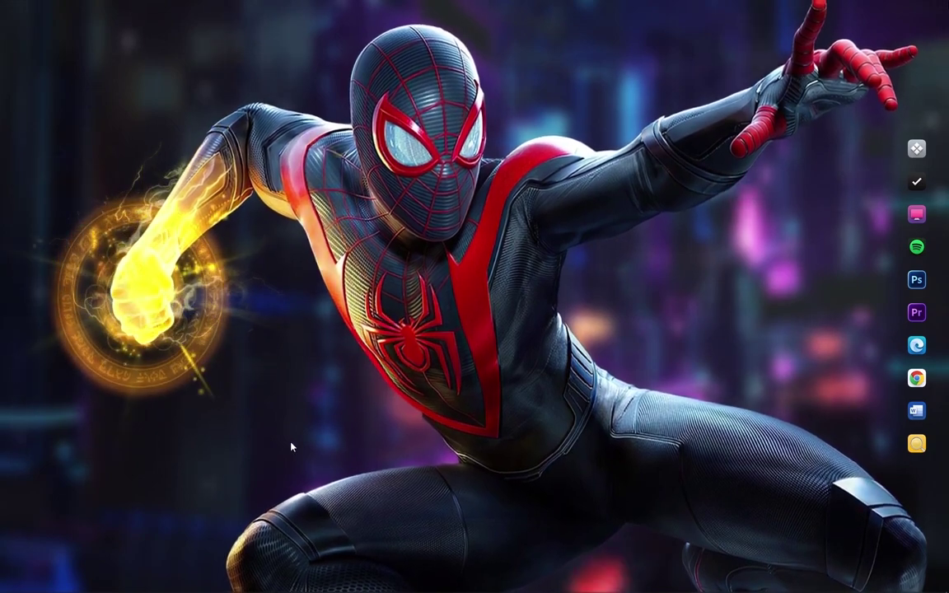
- From Chrome's Rainmeter download, reveal Rainmeter-4.5.17.exe in the maximized Downloads folder and run it
{"action": "mouse_move", "coordinate": [178, 577]}
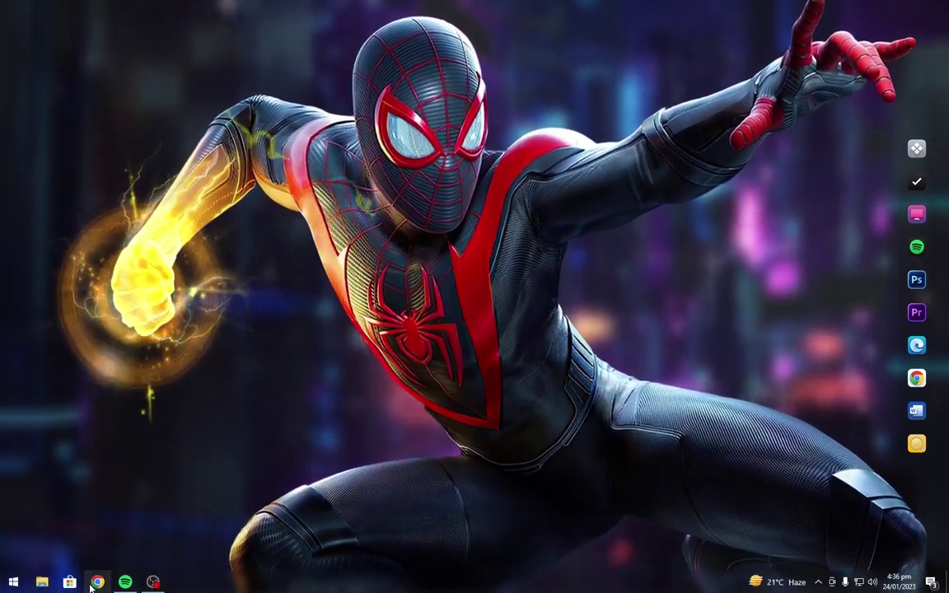
{"action": "left_click", "coordinate": [98, 583]}
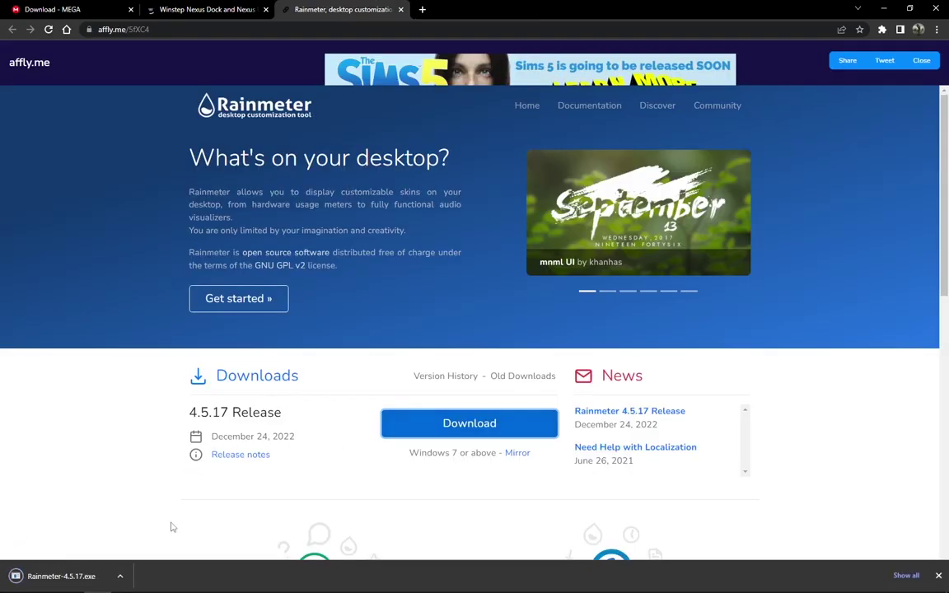
{"action": "left_click", "coordinate": [122, 578]}
{"action": "left_click", "coordinate": [165, 537]}
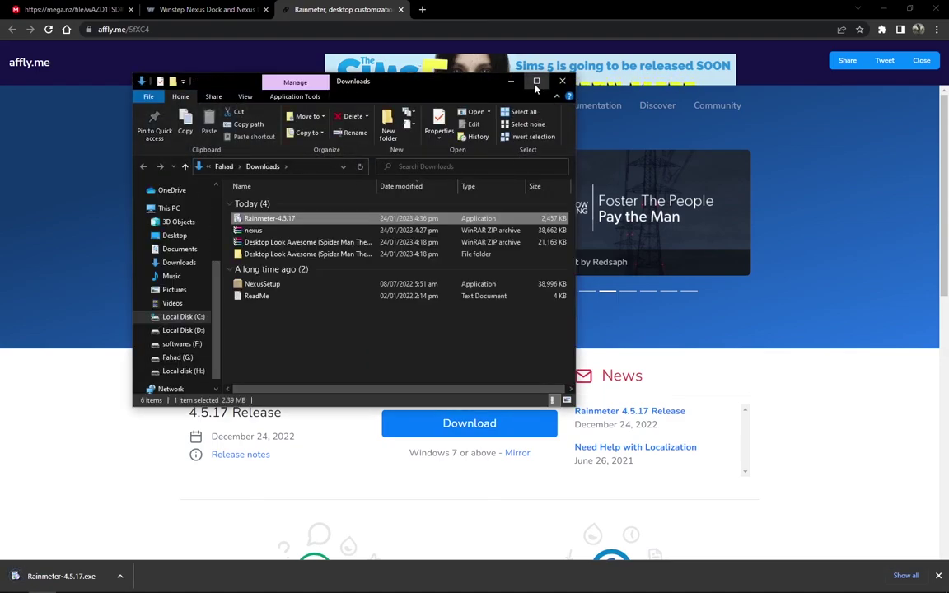
{"action": "key", "text": "super+Up"}
{"action": "double_click", "coordinate": [188, 145]}
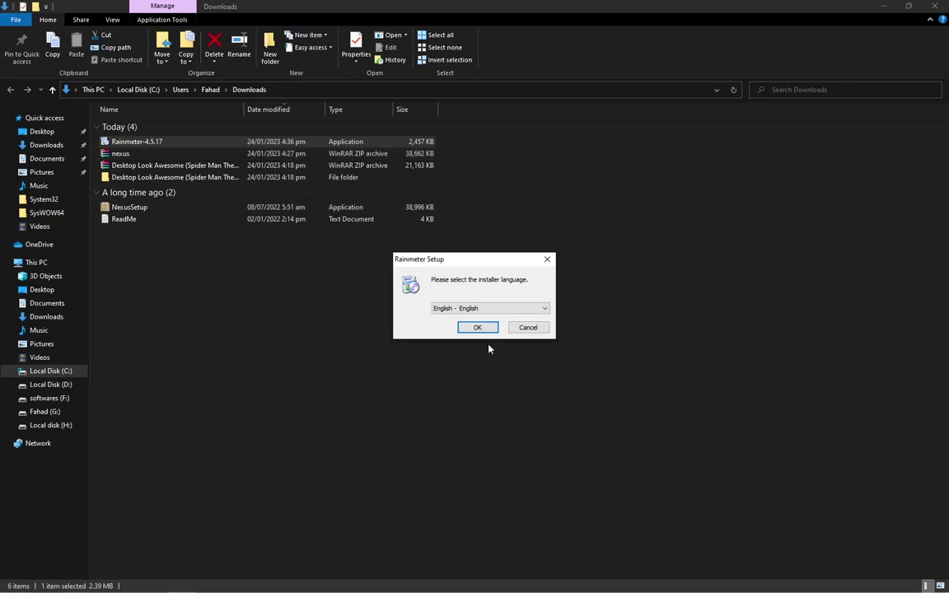
- Install Rainmeter in English with the standard installation
{"action": "left_click", "coordinate": [478, 327]}
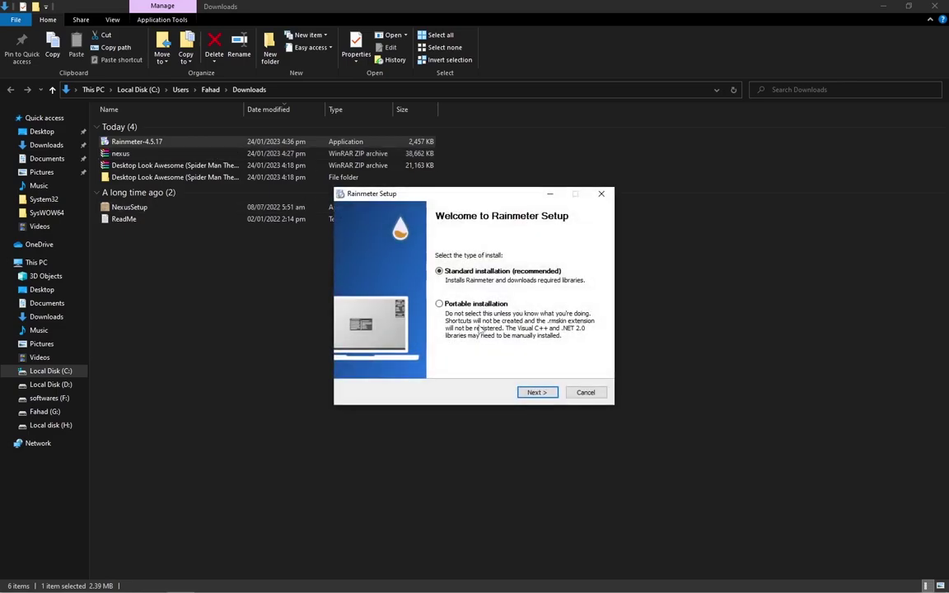
{"action": "left_click", "coordinate": [536, 393]}
{"action": "left_click", "coordinate": [539, 392]}
{"action": "left_click", "coordinate": [539, 392]}
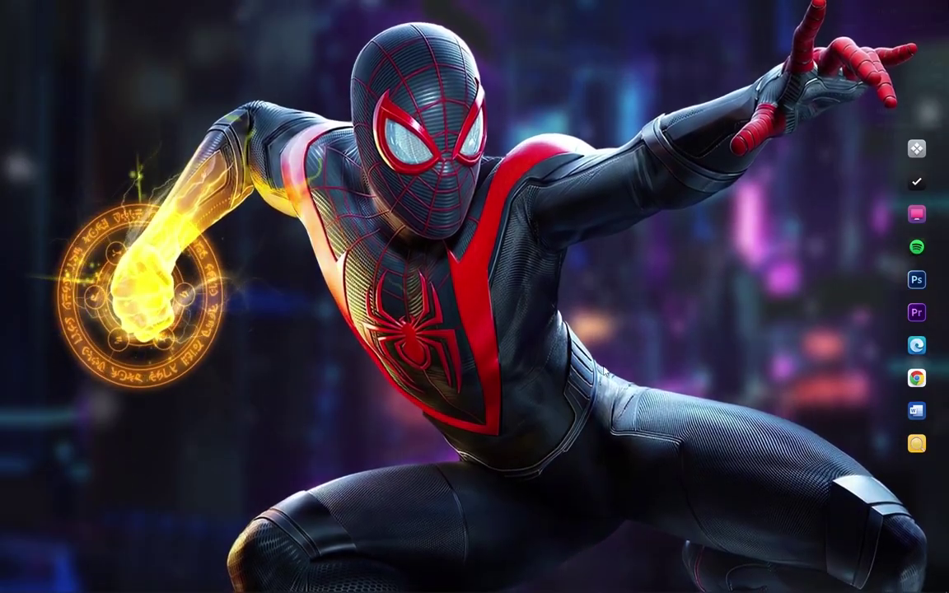
- Unload the illustro Welcome, Disk, System and Clock skins from the desktop
{"action": "right_click", "coordinate": [582, 392]}
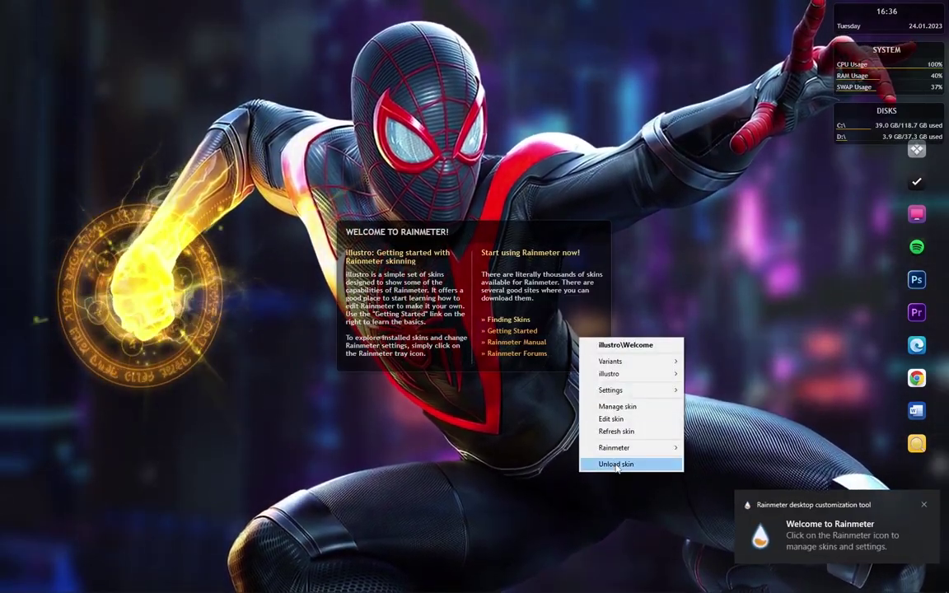
{"action": "left_click", "coordinate": [611, 517]}
{"action": "right_click", "coordinate": [843, 121]}
{"action": "left_click", "coordinate": [894, 242]}
{"action": "right_click", "coordinate": [842, 87]}
{"action": "left_click", "coordinate": [895, 209]}
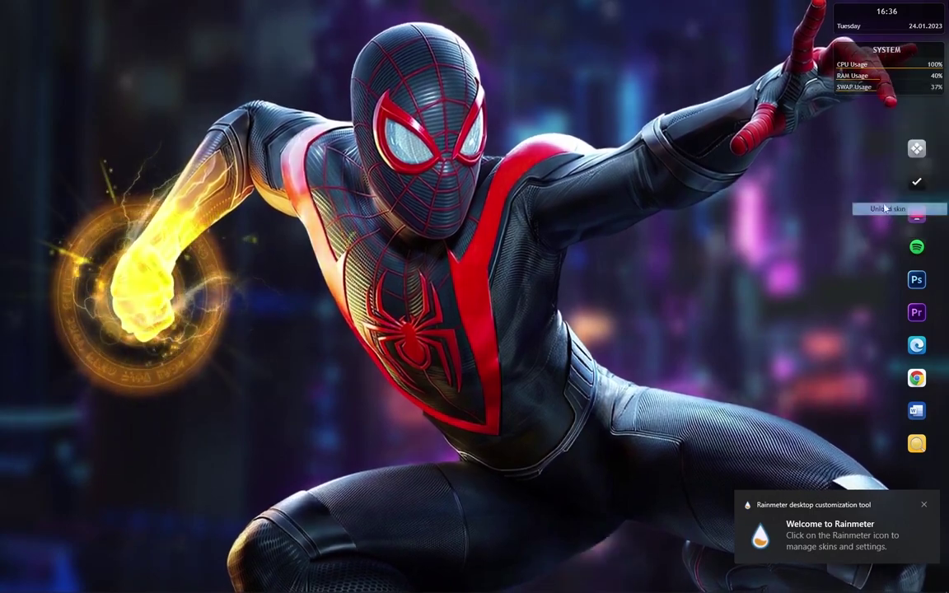
{"action": "right_click", "coordinate": [866, 36]}
{"action": "left_click", "coordinate": [894, 159]}
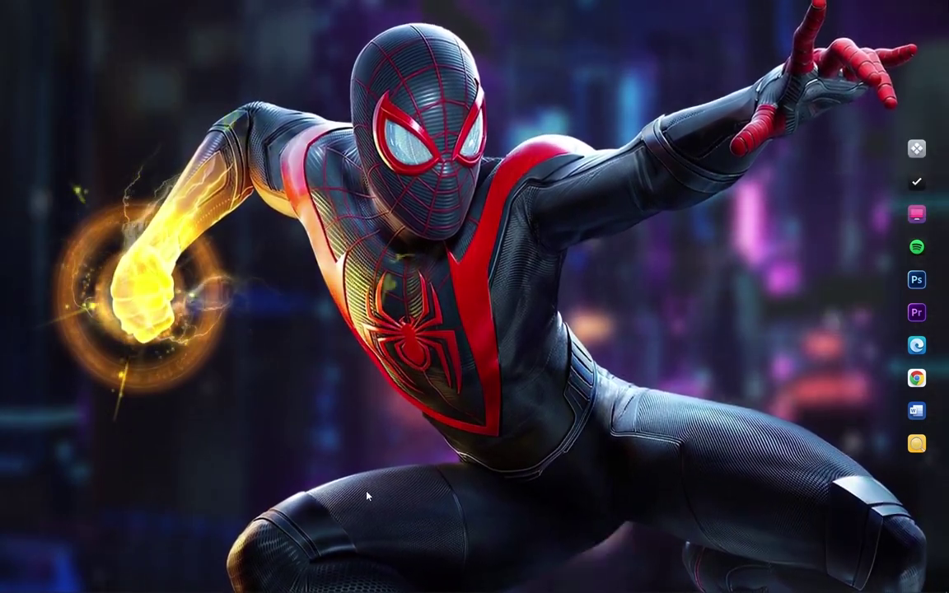
- Install the Fountain of Colors Visualizer skin from the Desktop Look Awesome theme folder
{"action": "left_click", "coordinate": [42, 582]}
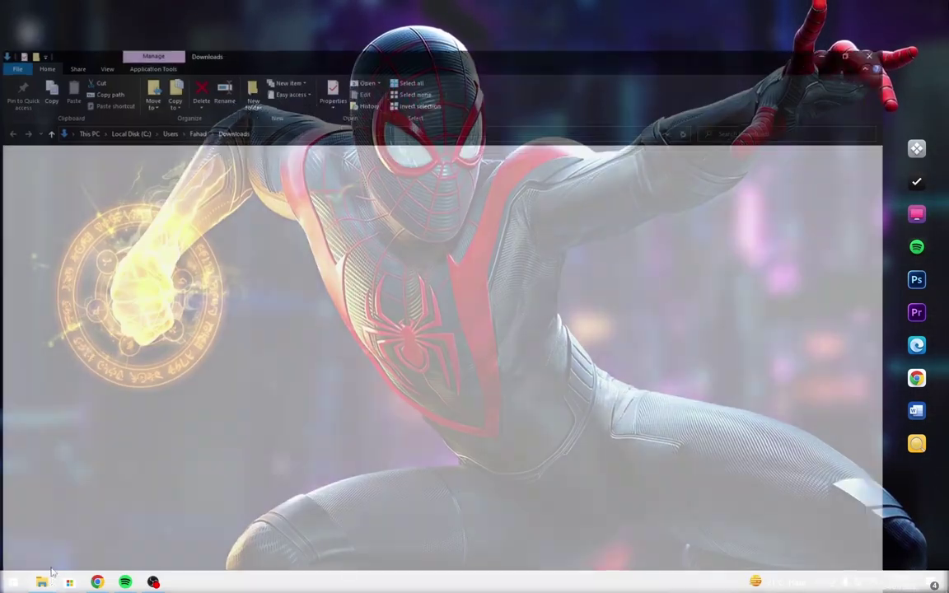
{"action": "double_click", "coordinate": [141, 178]}
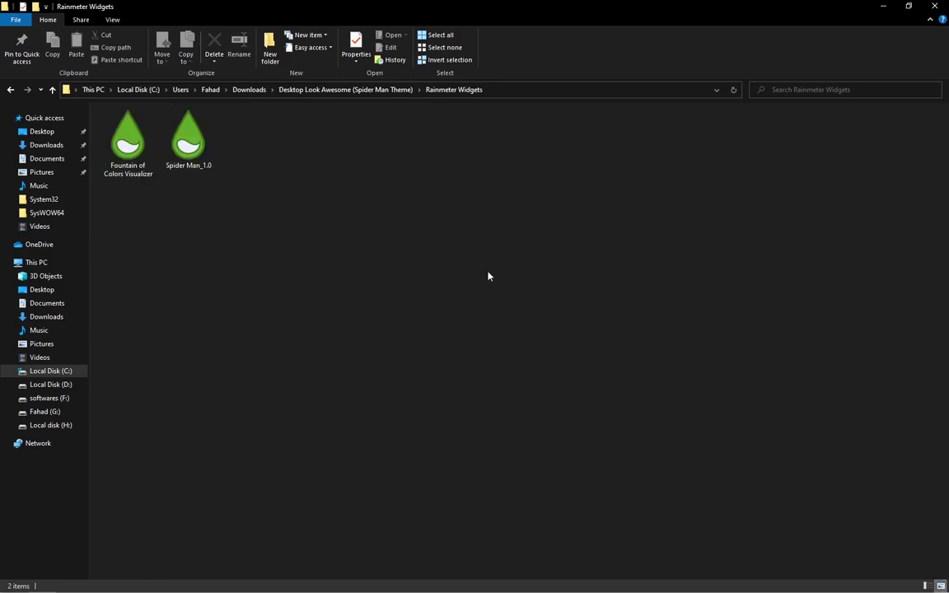
{"action": "double_click", "coordinate": [143, 164]}
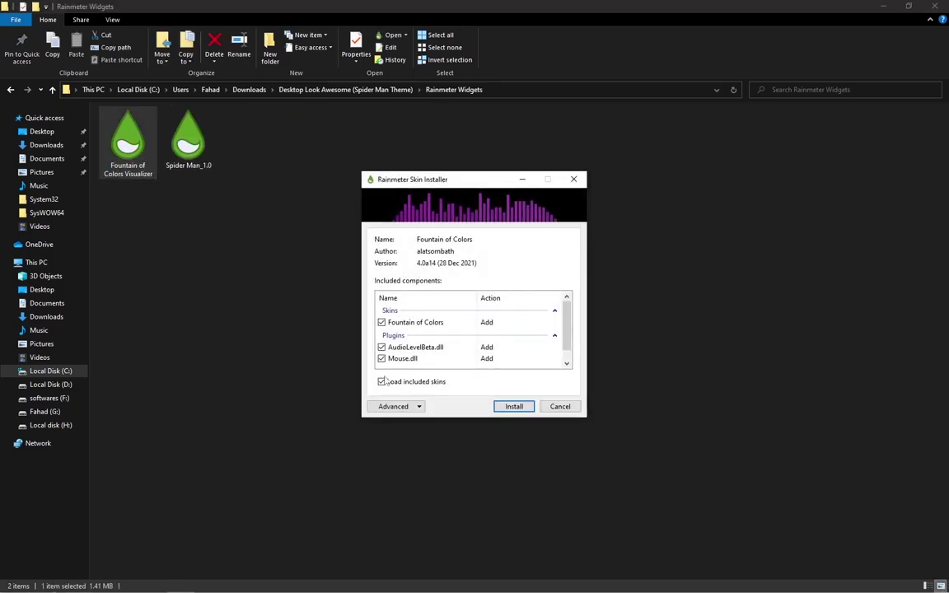
{"action": "left_click", "coordinate": [512, 408]}
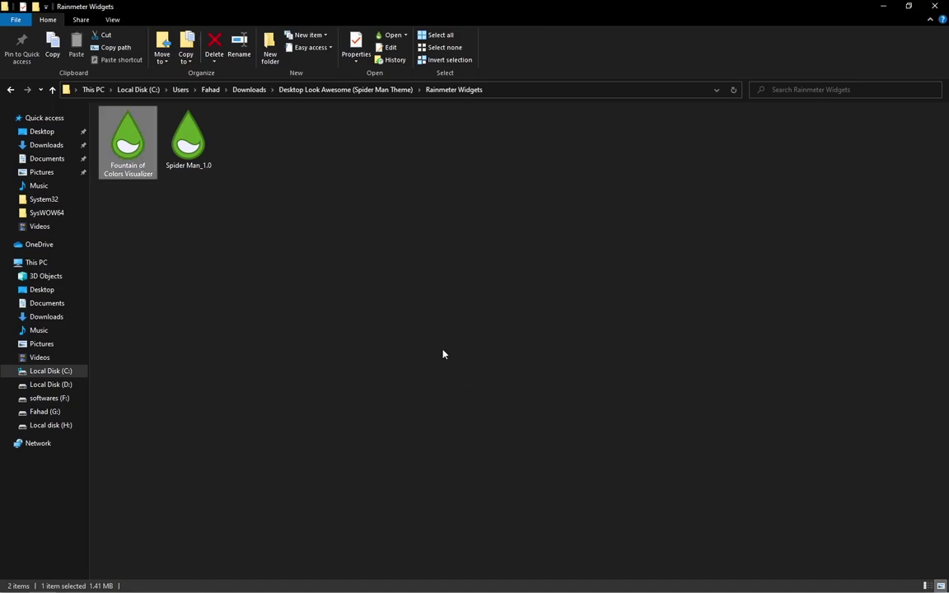
- Install the Spider Man_1.0 skin package and return to the desktop
{"action": "double_click", "coordinate": [188, 145]}
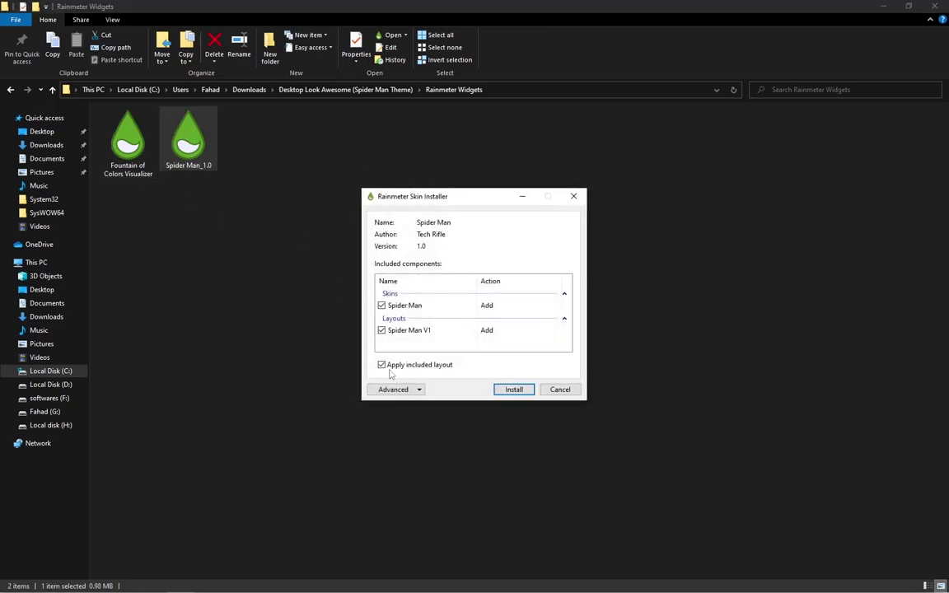
{"action": "left_click", "coordinate": [514, 390]}
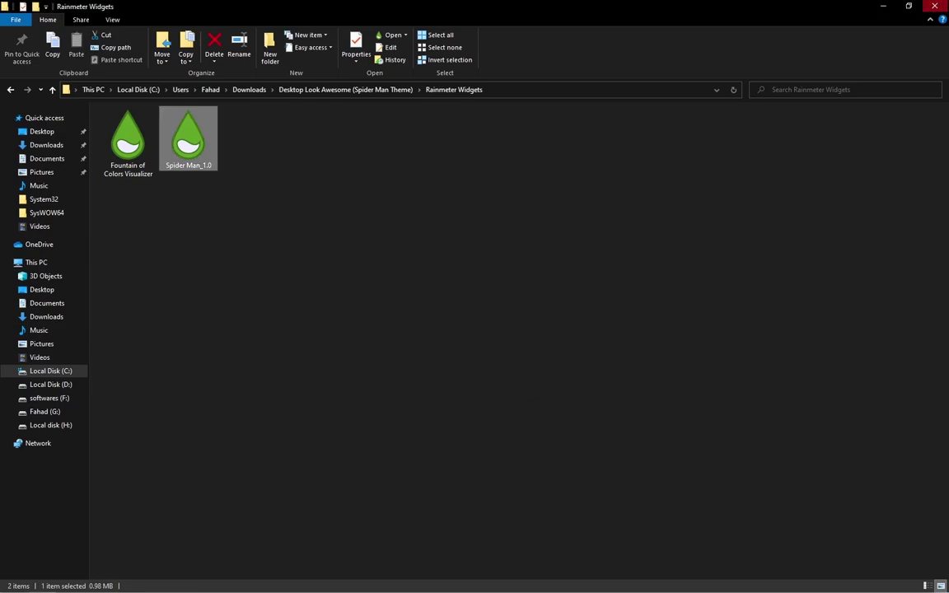
{"action": "key", "text": "super+d"}
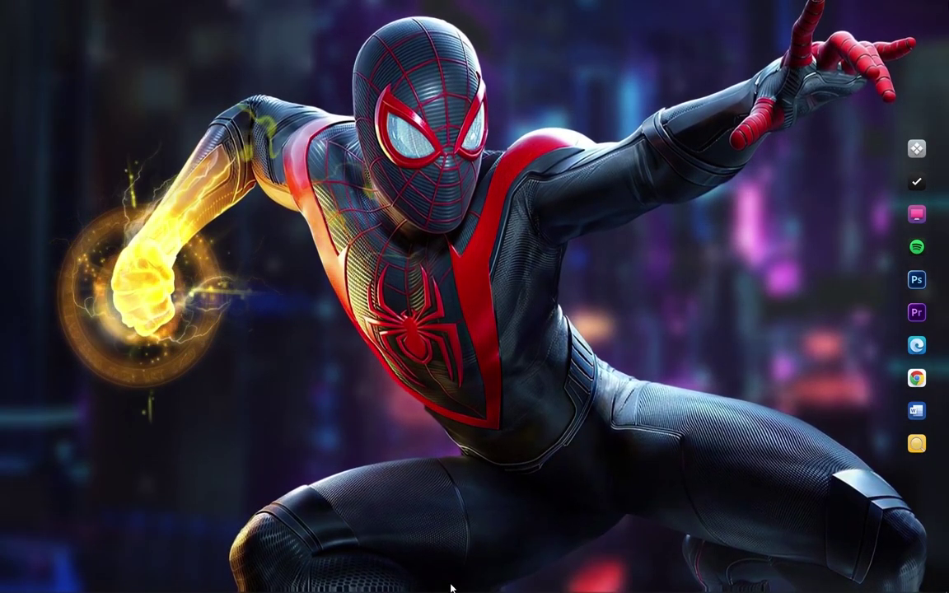
- Load the Fountain of Colors.ini visualizer from the Rainmeter skin manager
{"action": "mouse_move", "coordinate": [817, 583]}
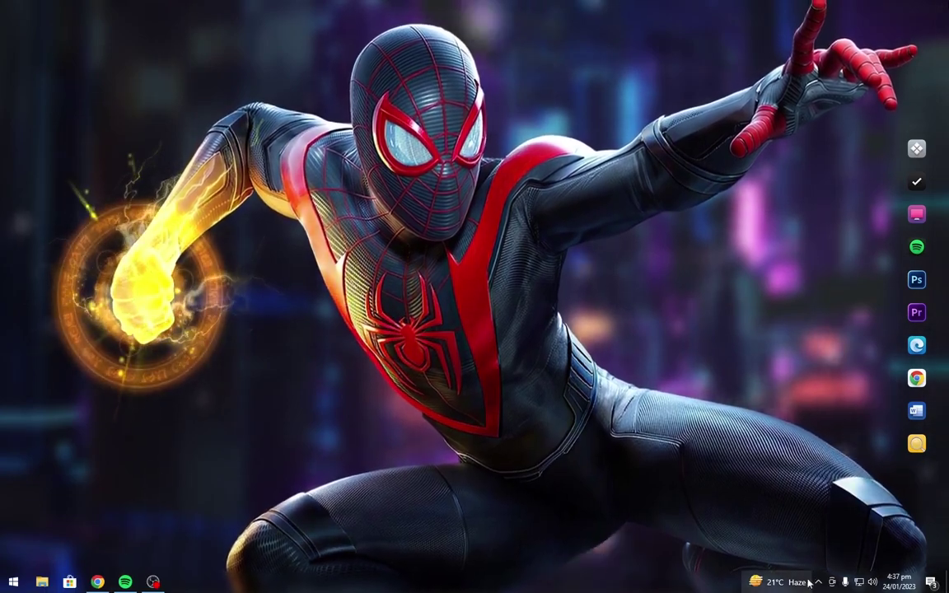
{"action": "left_click", "coordinate": [818, 583]}
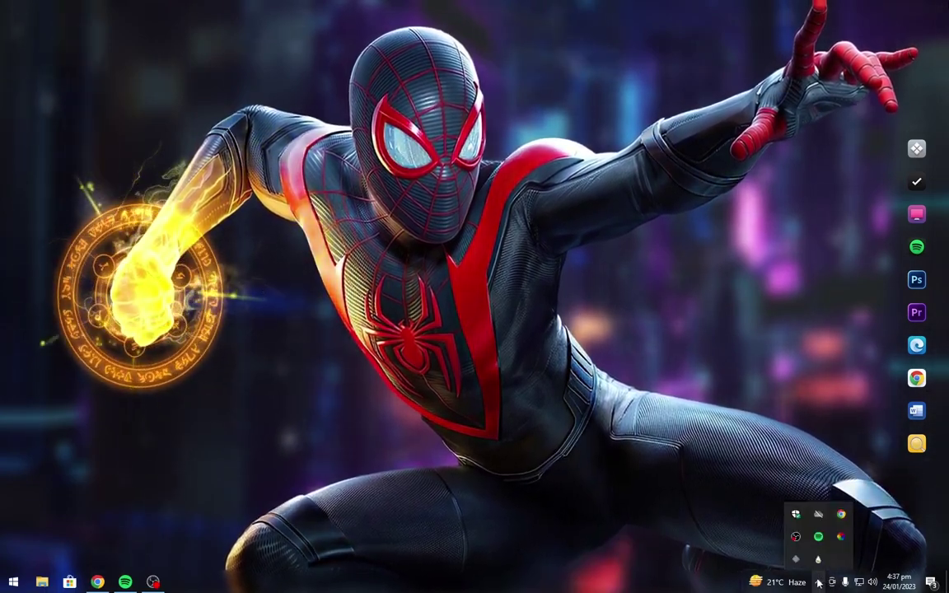
{"action": "left_click", "coordinate": [819, 559]}
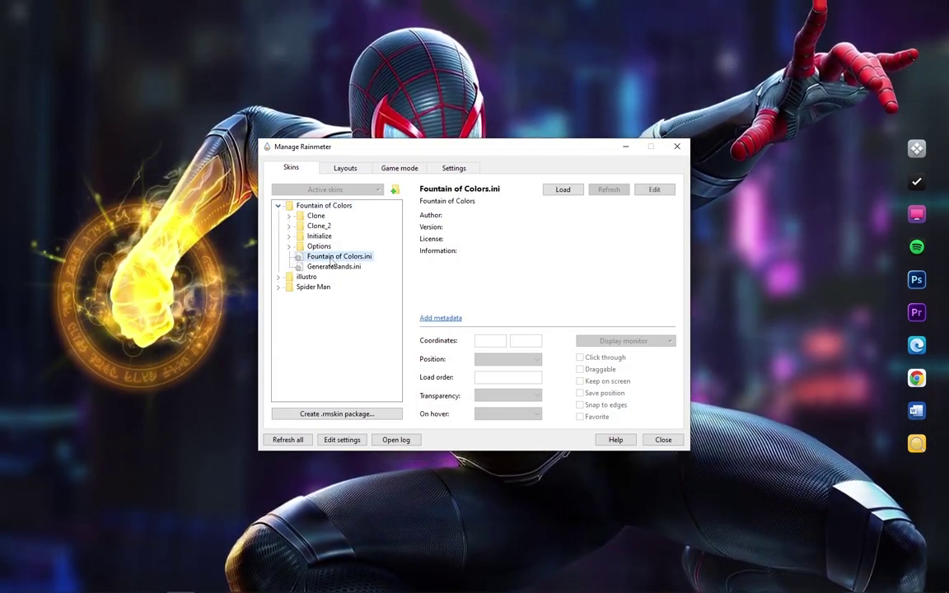
{"action": "right_click", "coordinate": [360, 260]}
{"action": "left_click", "coordinate": [378, 263]}
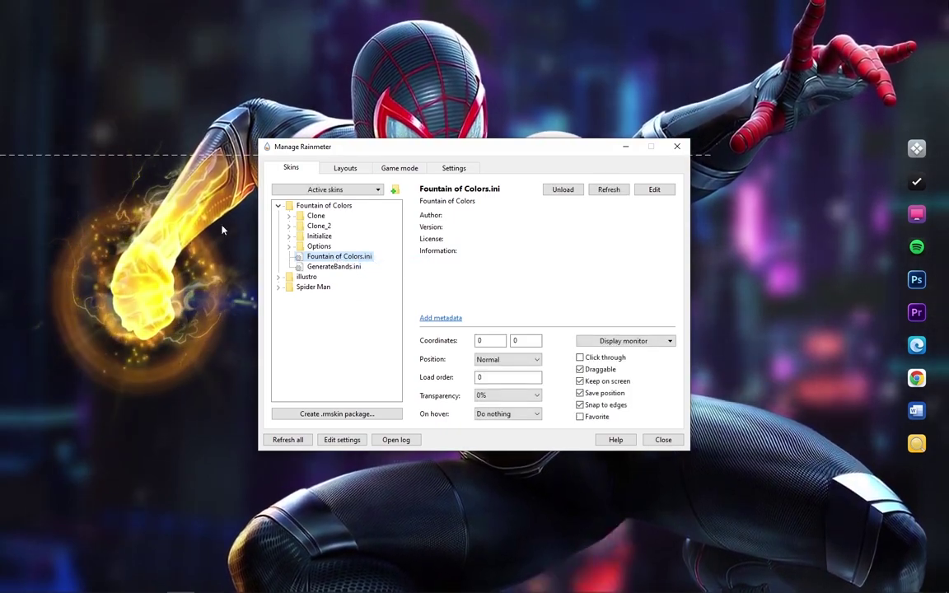
- Drag the visualizer near the desktop bottom and load its Options general.ini skin
{"action": "left_click_drag", "start_coordinate": [171, 162], "coordinate": [195, 253]}
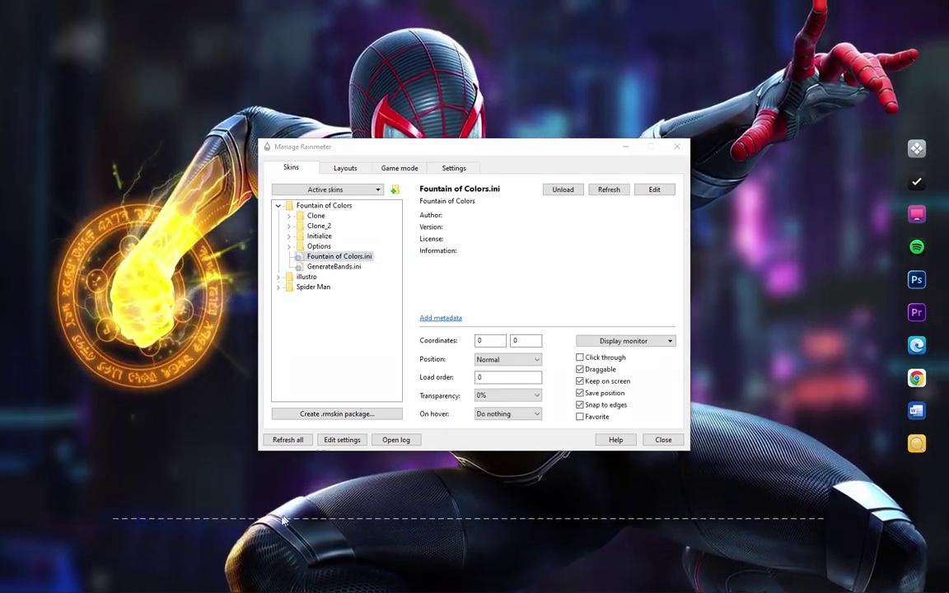
{"action": "left_click_drag", "start_coordinate": [281, 521], "coordinate": [225, 544]}
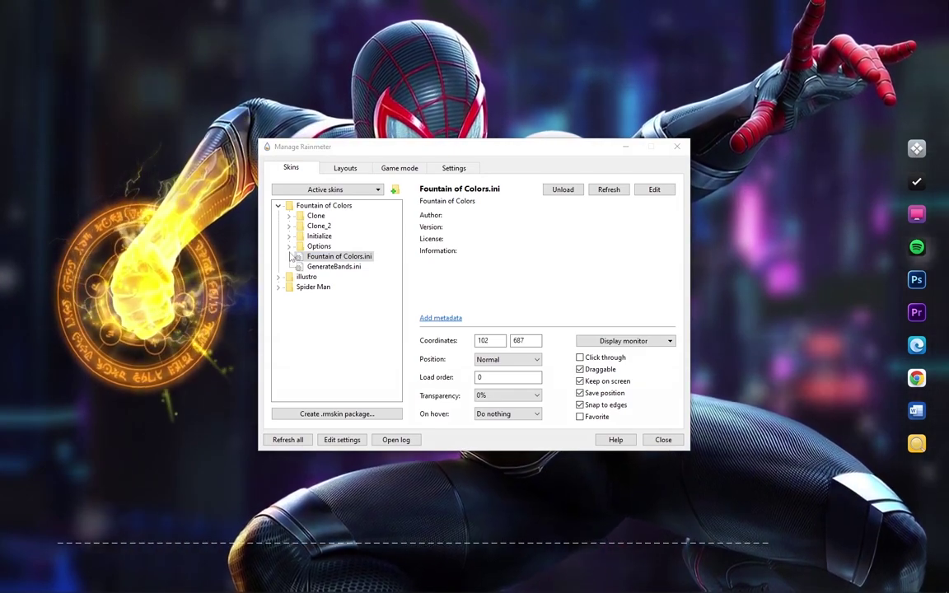
{"action": "left_click", "coordinate": [289, 248]}
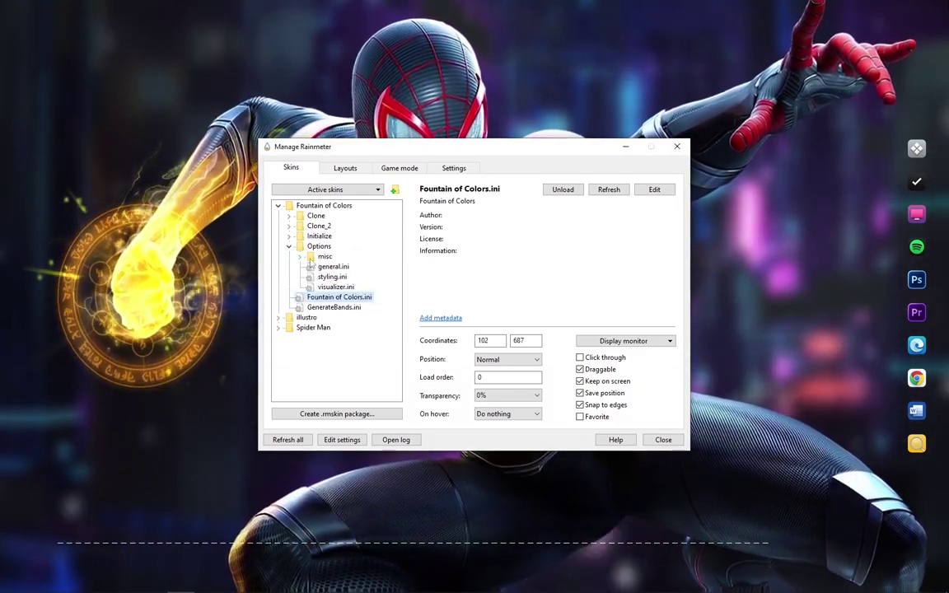
{"action": "left_click", "coordinate": [324, 269]}
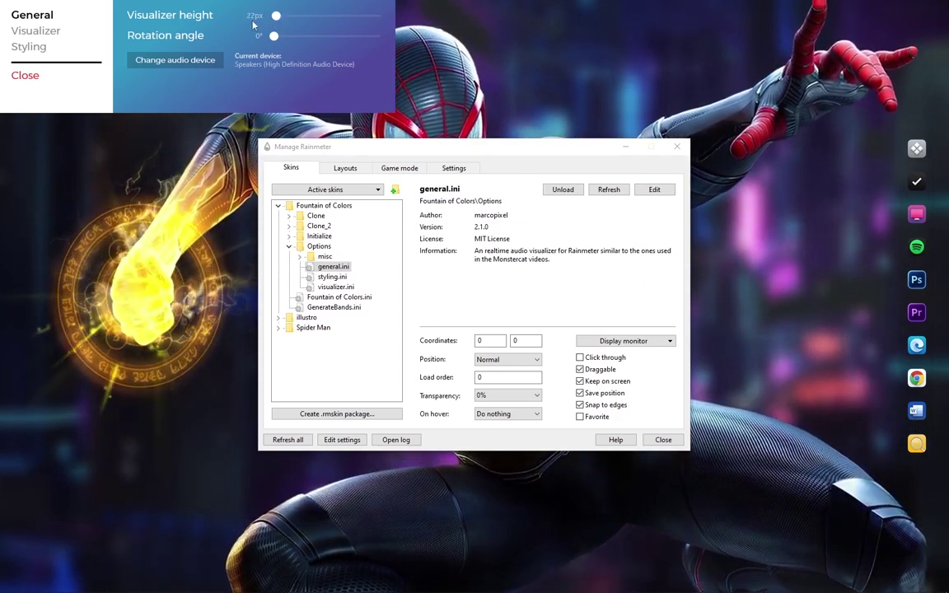
- Give the visualizer 10 bars, 2px wide, 8px gaps, white colour, then close its options
{"action": "left_click", "coordinate": [37, 33]}
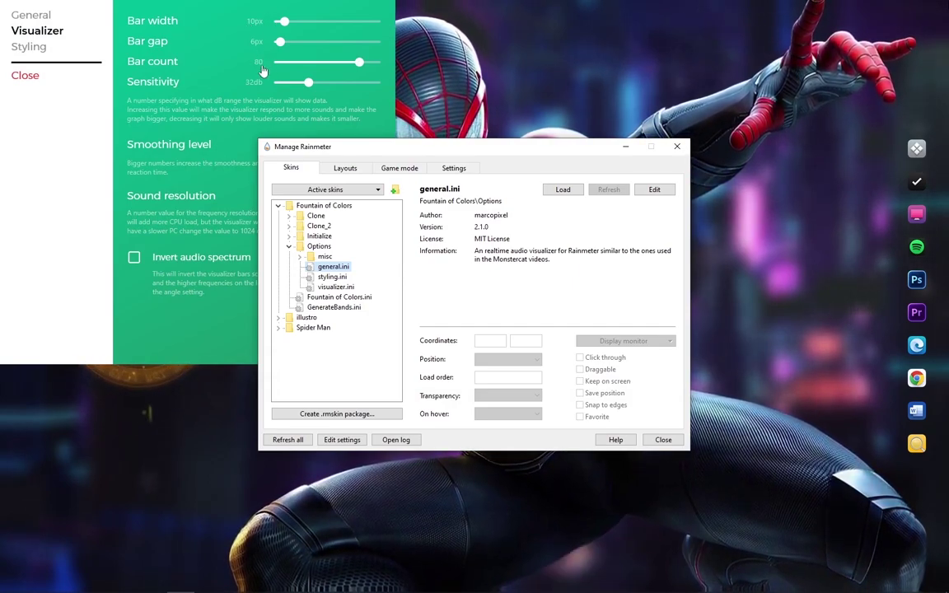
{"action": "left_click_drag", "start_coordinate": [360, 66], "coordinate": [349, 67]}
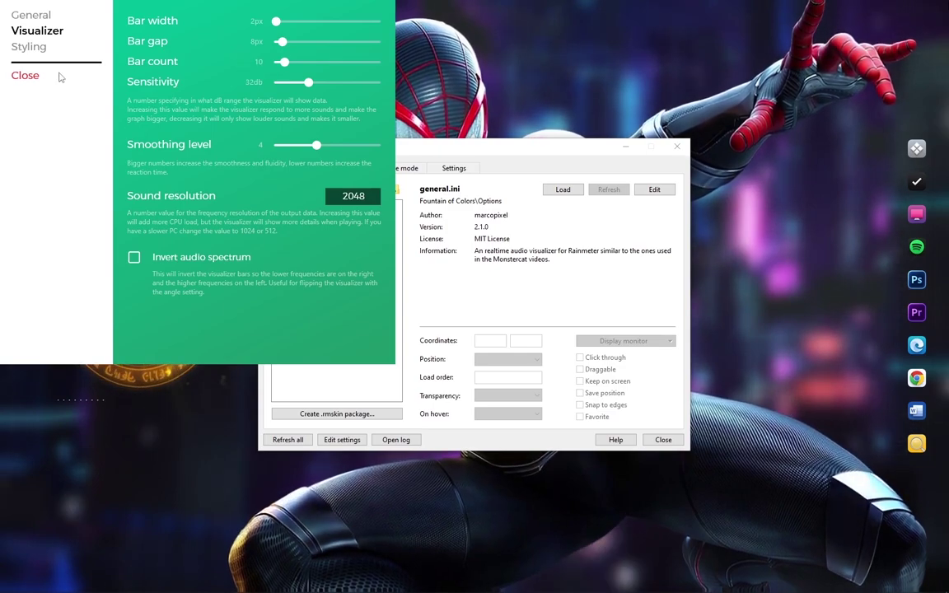
{"action": "left_click", "coordinate": [31, 49]}
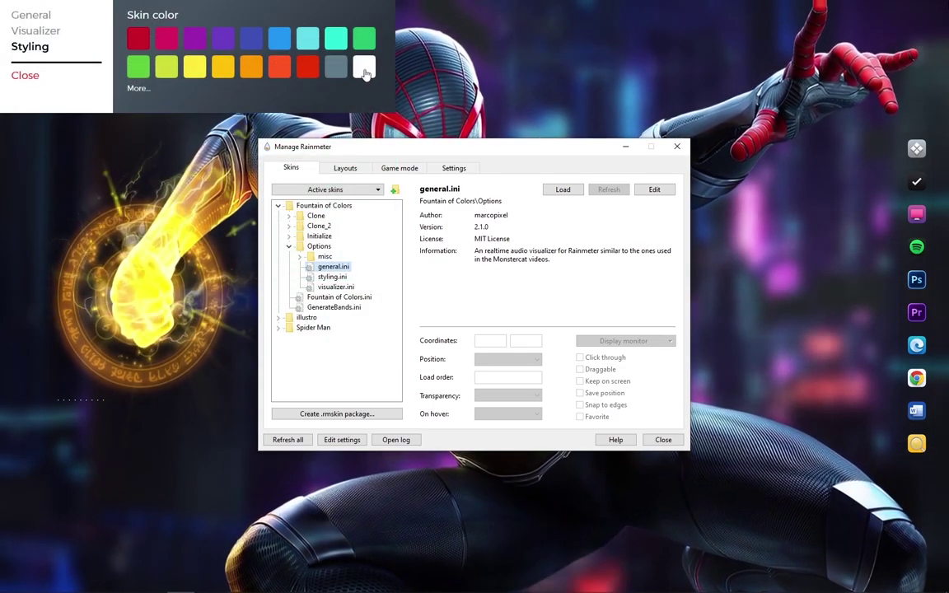
{"action": "left_click", "coordinate": [367, 69]}
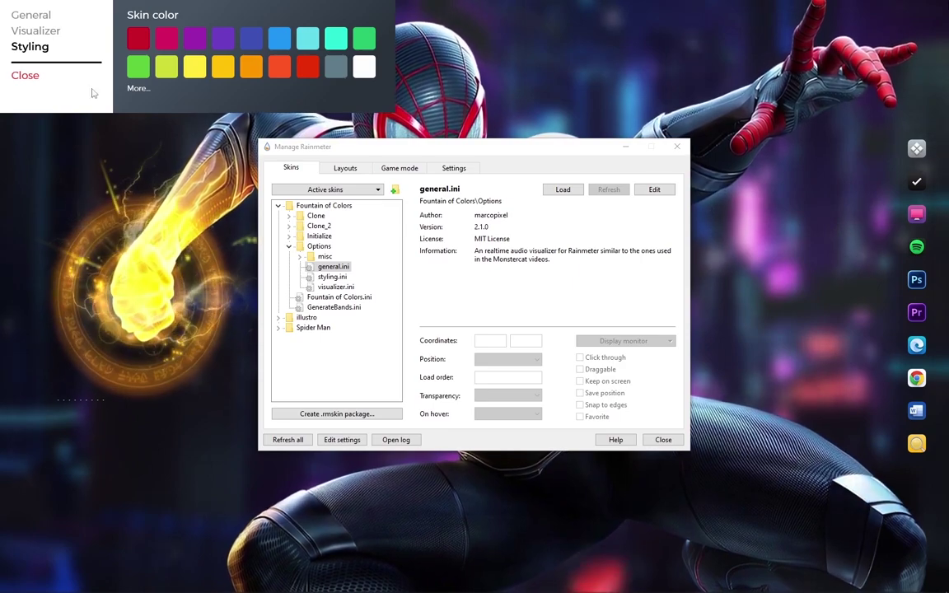
{"action": "left_click", "coordinate": [20, 78]}
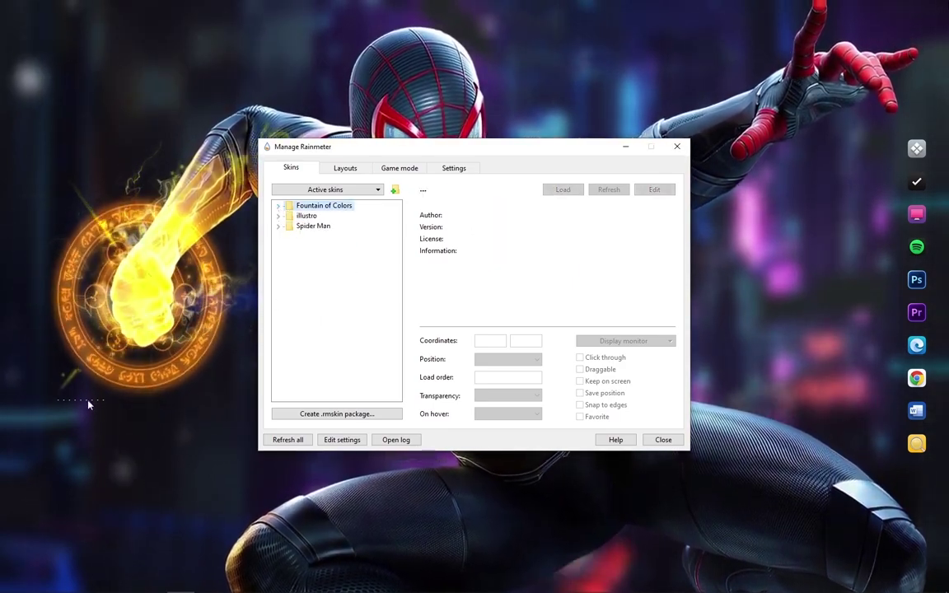
- Move the visualizer to the top-left and load the Spider Man V1 layout
{"action": "left_click_drag", "start_coordinate": [85, 404], "coordinate": [50, 150]}
{"action": "left_click", "coordinate": [345, 168]}
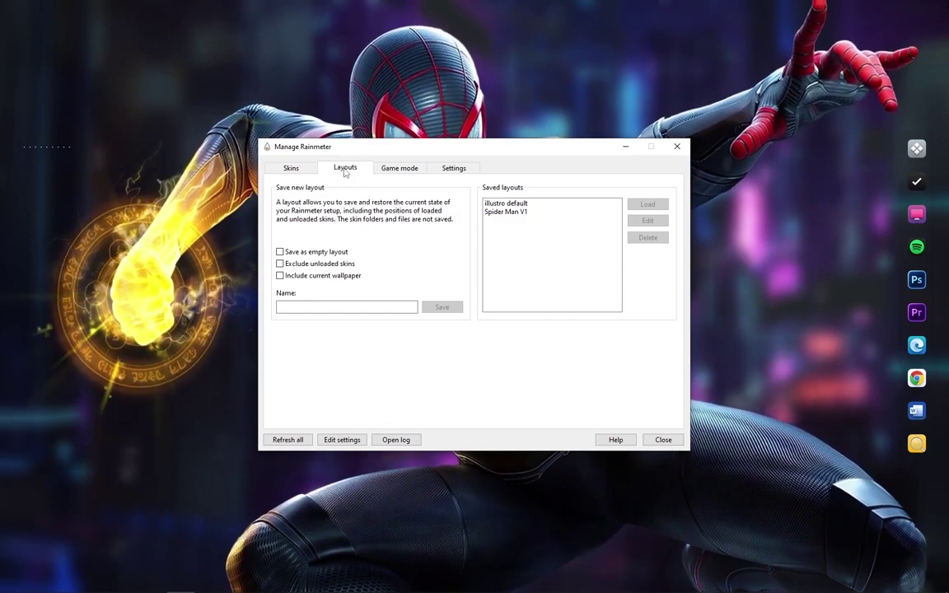
{"action": "left_click", "coordinate": [508, 212]}
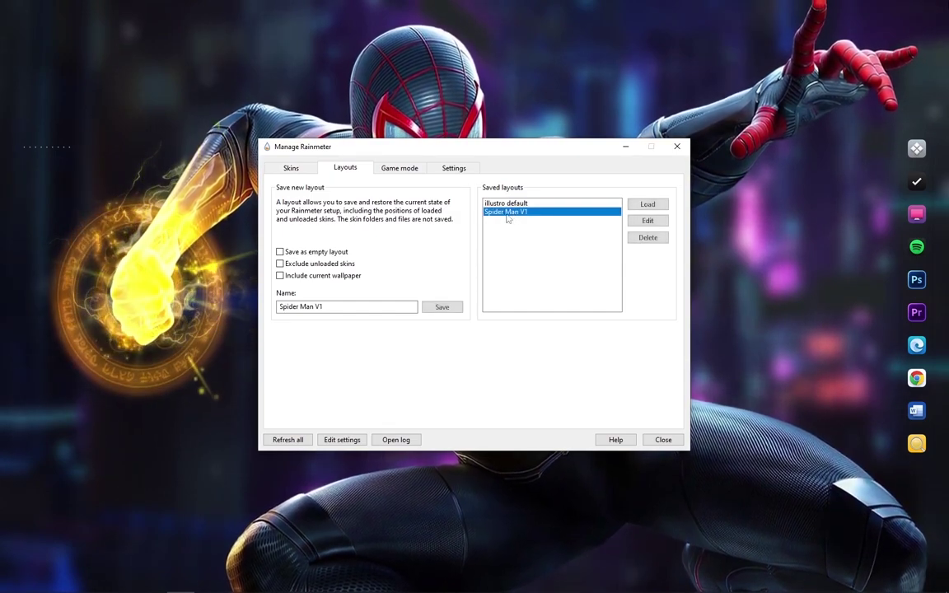
{"action": "left_click", "coordinate": [649, 207]}
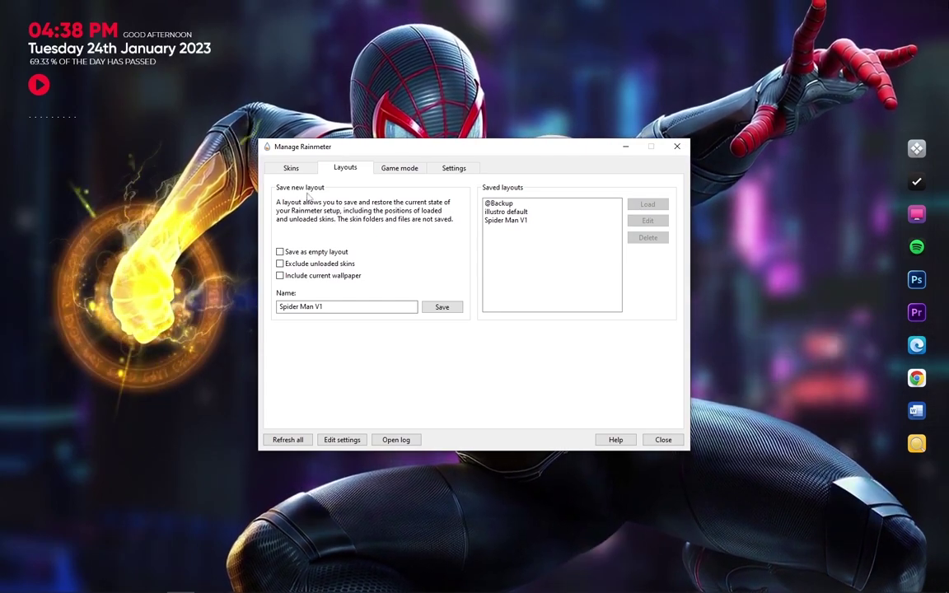
- Load Spider Man Settings.ini, choose Spotify as media player, then unload the settings panel
{"action": "left_click", "coordinate": [291, 169]}
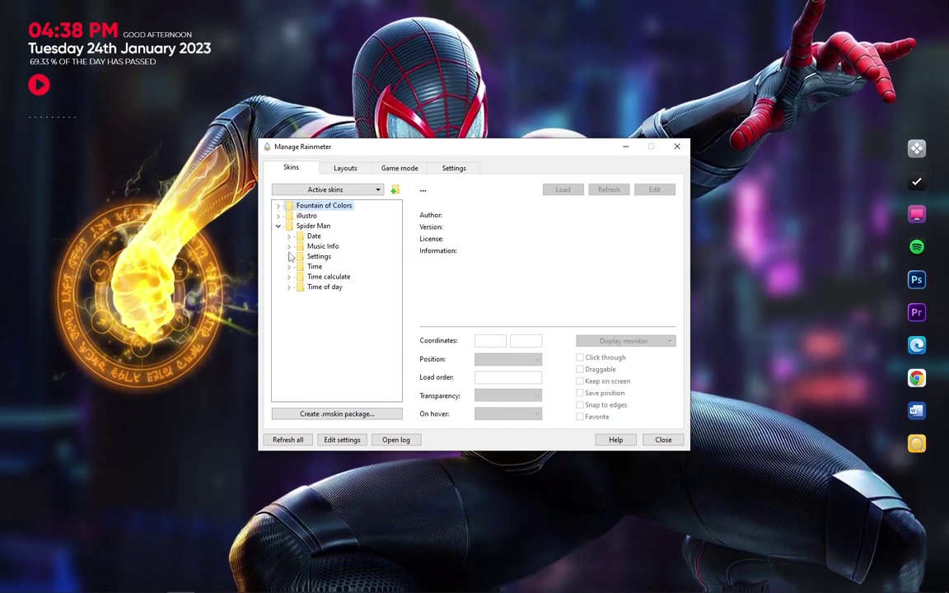
{"action": "left_click", "coordinate": [289, 256]}
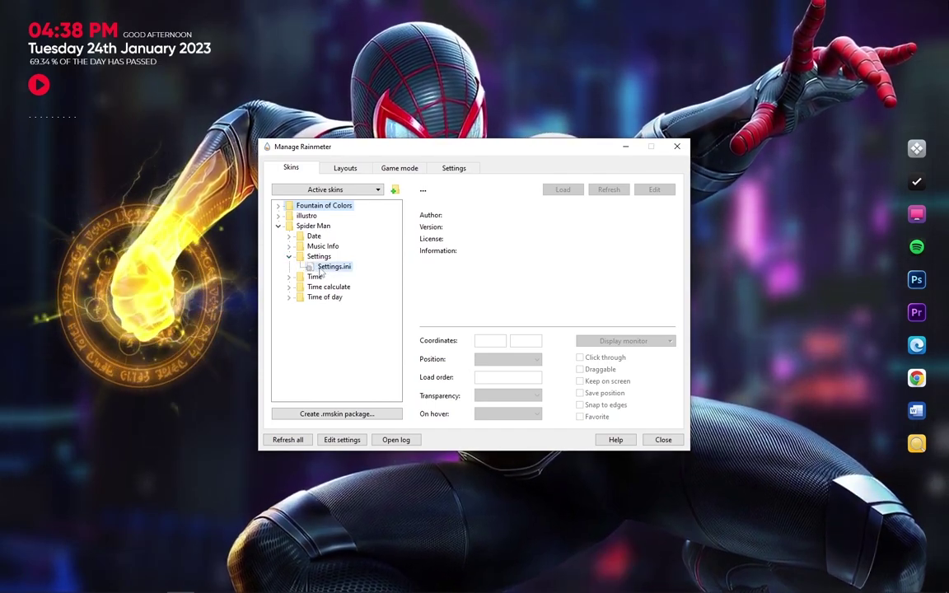
{"action": "right_click", "coordinate": [333, 268]}
{"action": "left_click", "coordinate": [334, 276]}
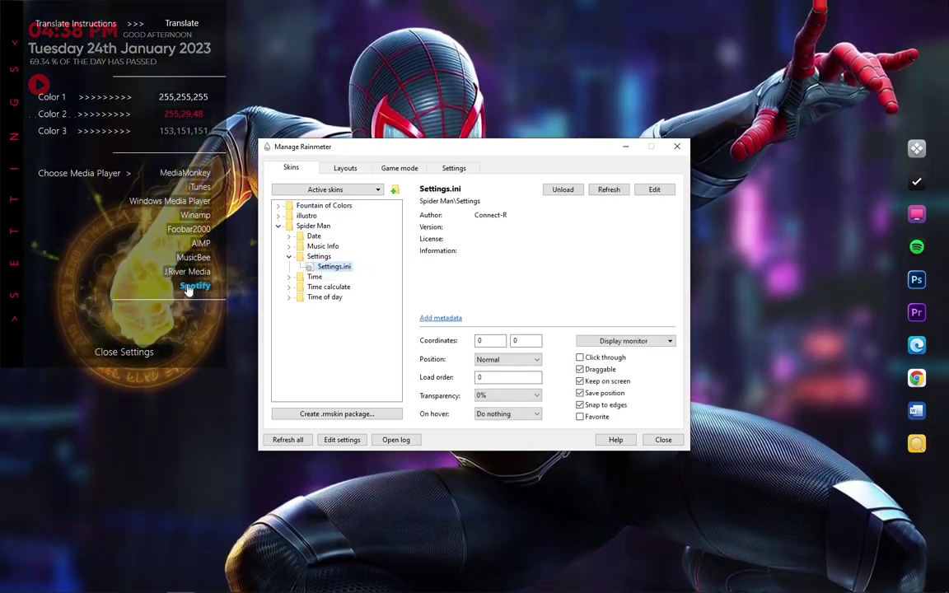
{"action": "left_click", "coordinate": [197, 288]}
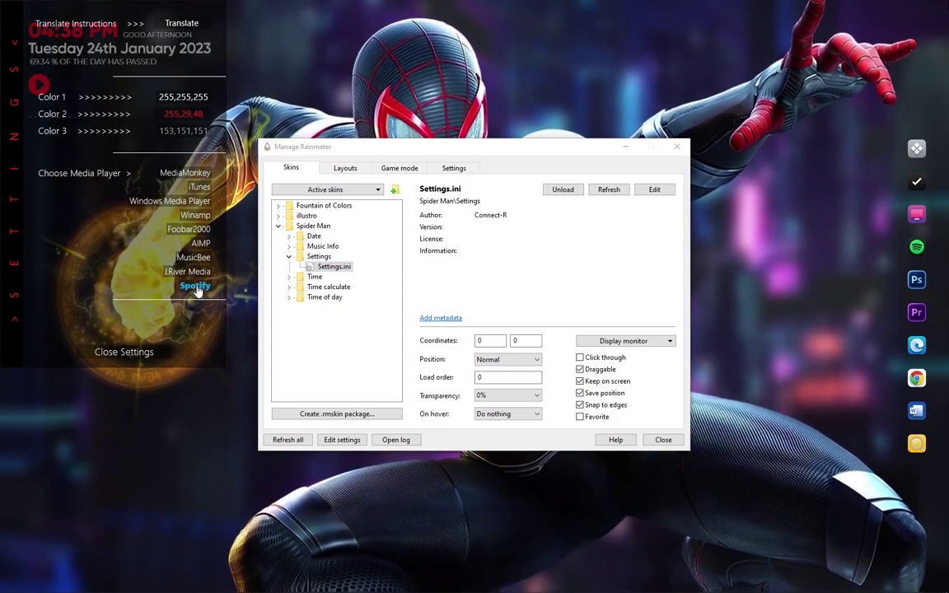
{"action": "right_click", "coordinate": [329, 268]}
{"action": "left_click", "coordinate": [347, 276]}
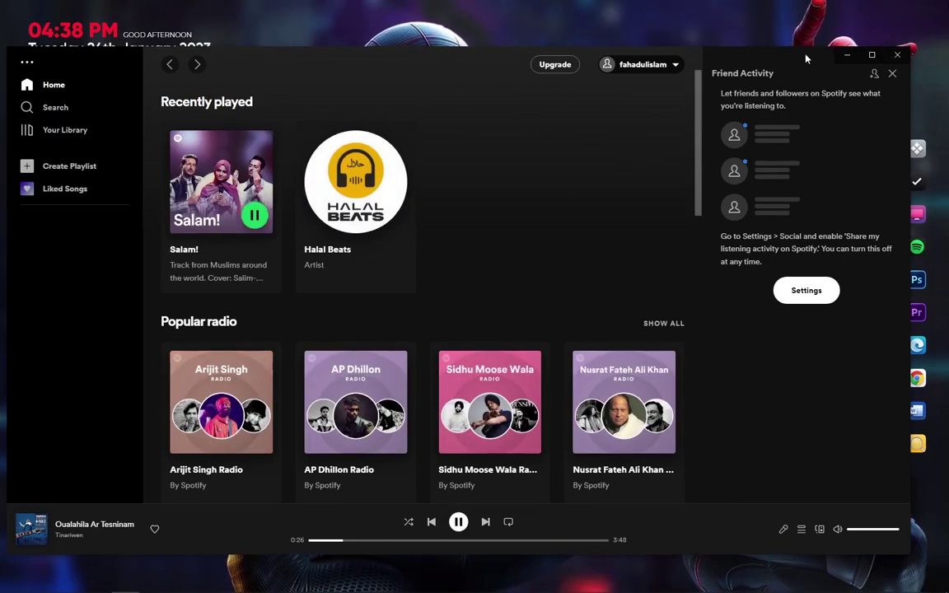
- Minimize Spotify so the desktop widget shows the playing Tinariwen track
{"action": "left_click", "coordinate": [847, 56]}
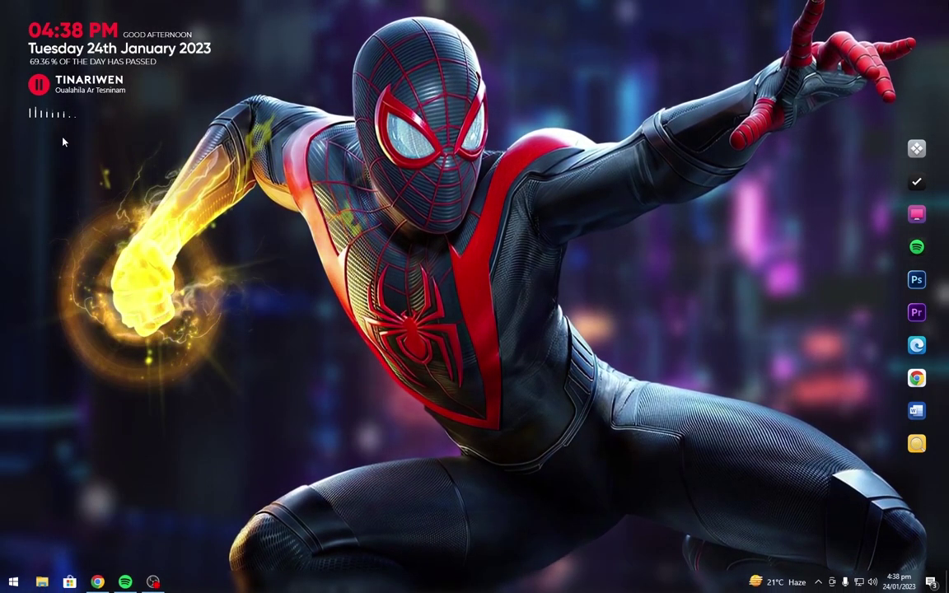